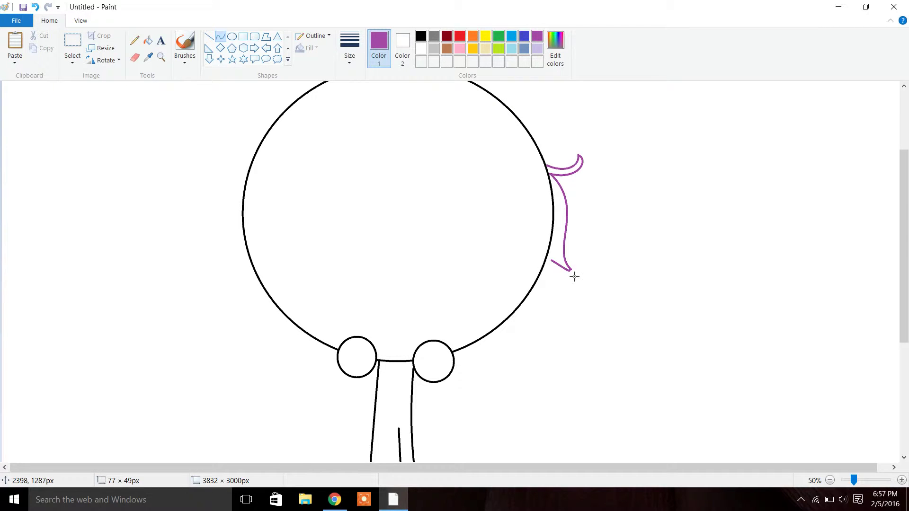
# Draw a purple curve bulging outward from the lower right hair tip down to the small circle right of the neck
pyautogui.click(557, 274)
pyautogui.moveTo(556, 265); pyautogui.dragTo(453, 381)
pyautogui.moveTo(502, 351); pyautogui.dragTo(573, 313)
pyautogui.moveTo(535, 359); pyautogui.dragTo(510, 411)
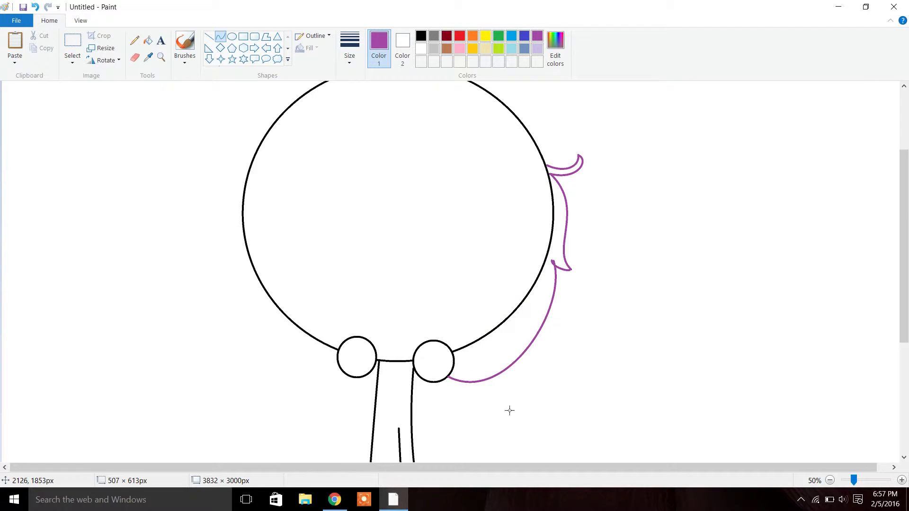
# Draw a purple S-shaped curve from inside the head's right half down to the tip of the right hair lock
pyautogui.moveTo(446, 217)
pyautogui.mouseDown()
pyautogui.moveTo(450, 377)
pyautogui.moveTo(434, 337)
pyautogui.moveTo(402, 320)
pyautogui.mouseUp()
pyautogui.moveTo(427, 318)
pyautogui.mouseDown()
pyautogui.moveTo(534, 314)
pyautogui.moveTo(618, 277)
pyautogui.mouseUp()
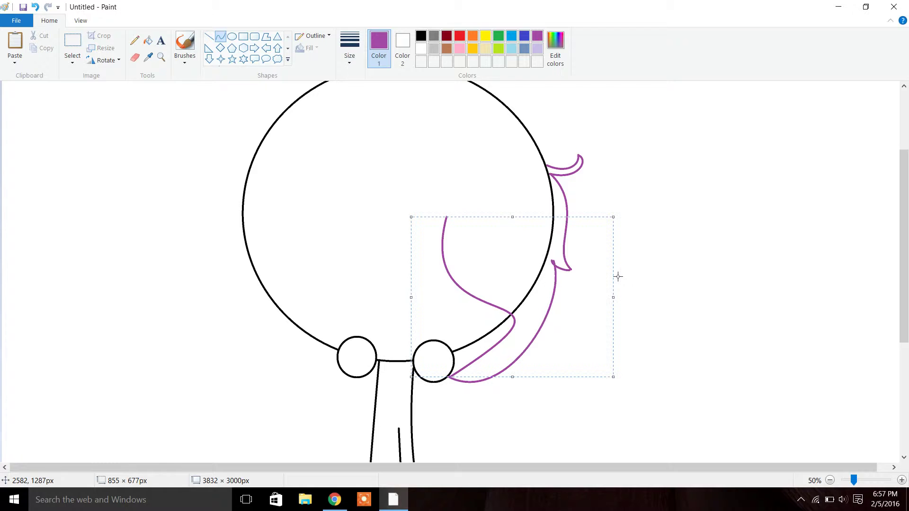
pyautogui.click(205, 233)
# Draw the purple fringe with curves rising from the right strand to a centre peak, descending to the left point, and forming a short left strand
pyautogui.moveTo(443, 262); pyautogui.dragTo(398, 198)
pyautogui.moveTo(411, 221); pyautogui.dragTo(418, 247)
pyautogui.click(393, 210)
pyautogui.click(336, 240)
pyautogui.moveTo(322, 211)
pyautogui.mouseDown()
pyautogui.moveTo(324, 267)
pyautogui.moveTo(316, 246)
pyautogui.moveTo(403, 209)
pyautogui.moveTo(399, 199)
pyautogui.mouseUp()
pyautogui.click(429, 236)
pyautogui.moveTo(366, 229); pyautogui.dragTo(323, 249)
pyautogui.moveTo(374, 228); pyautogui.dragTo(406, 259)
pyautogui.click(287, 259)
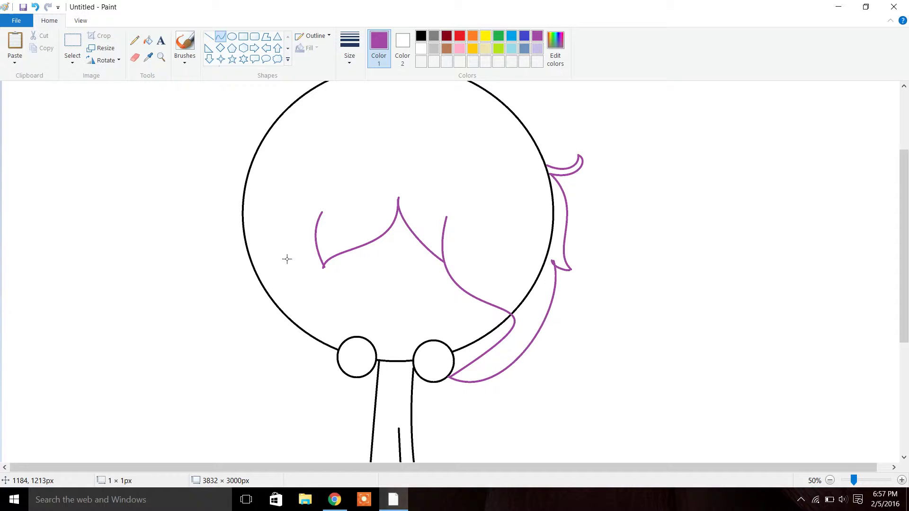
# Draw the pointed left hair lock with two purple curves, one from the fringe and one from the head's left edge, meeting below the head
pyautogui.moveTo(320, 257); pyautogui.dragTo(305, 377)
pyautogui.moveTo(318, 313); pyautogui.dragTo(342, 308)
pyautogui.moveTo(332, 315)
pyautogui.mouseDown()
pyautogui.moveTo(291, 361)
pyautogui.moveTo(245, 238)
pyautogui.mouseUp()
pyautogui.click(240, 340)
pyautogui.moveTo(286, 340); pyautogui.dragTo(248, 310)
# Try to clear the head outline behind the right hair by filling the hair sections black and the merged area white
pyautogui.click(147, 40)
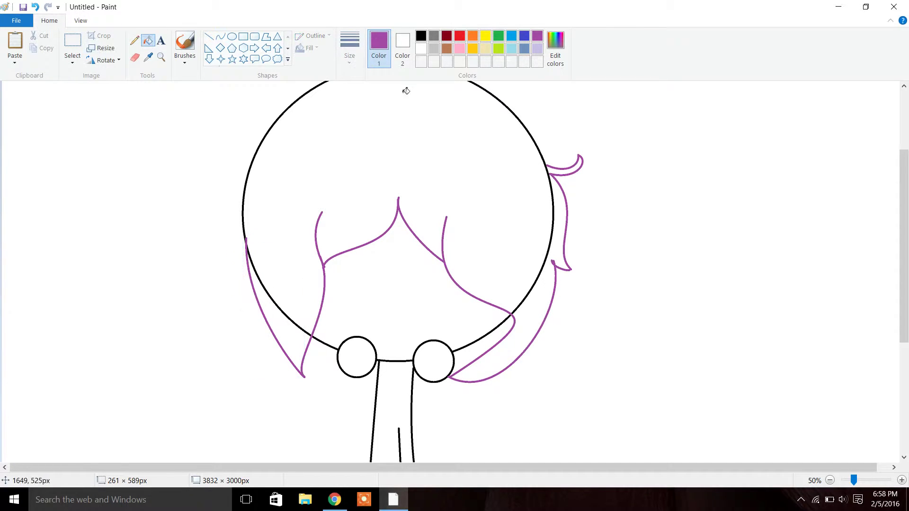
pyautogui.click(420, 36)
pyautogui.click(556, 175)
pyautogui.click(563, 224)
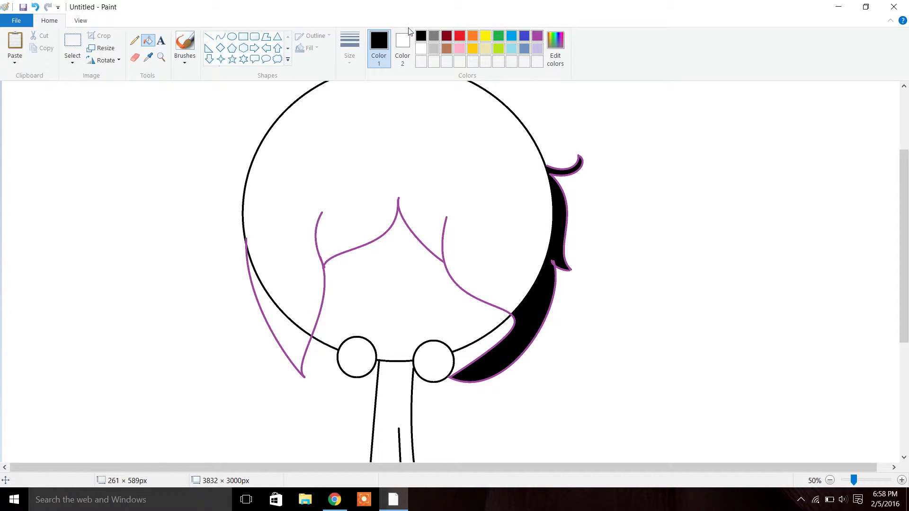
pyautogui.click(419, 49)
pyautogui.click(551, 179)
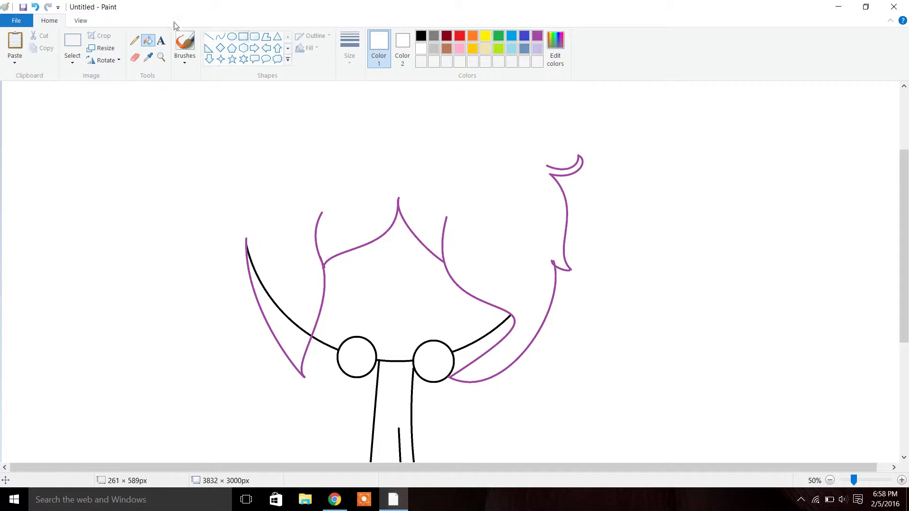
# Undo the black and white fills on the right hair
pyautogui.click(37, 7)
pyautogui.click(36, 7)
pyautogui.click(36, 7)
# Draw a thin purple pencil line across the head outline where the upper right hair flick begins
pyautogui.click(161, 58)
pyautogui.click(503, 172)
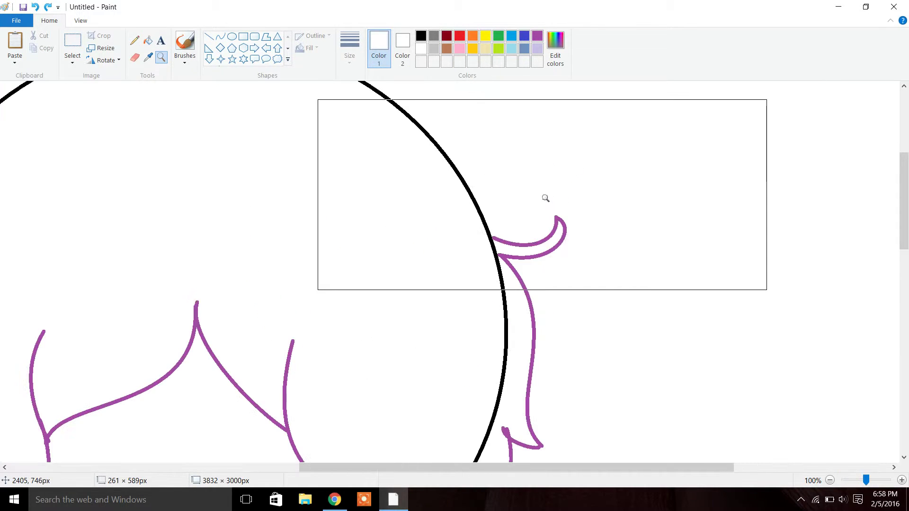
pyautogui.rightClick(444, 262)
pyautogui.click(577, 175)
pyautogui.click(345, 300)
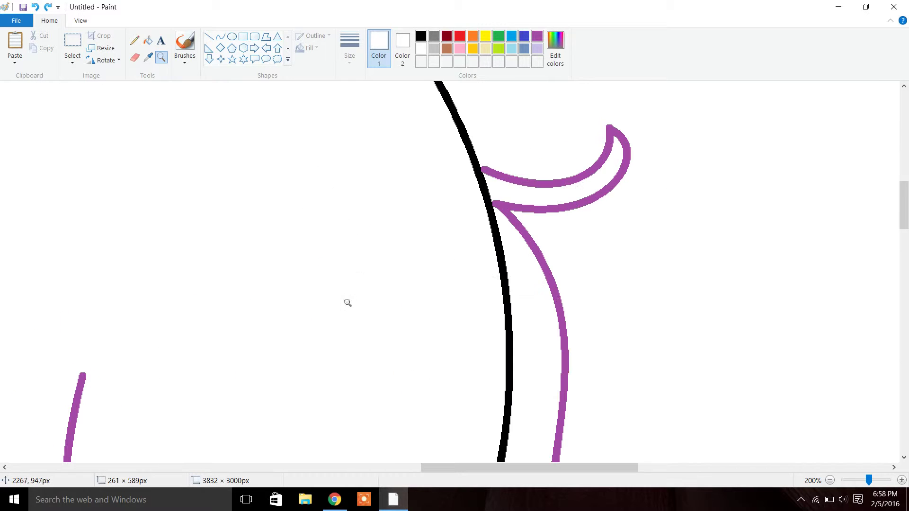
pyautogui.click(134, 40)
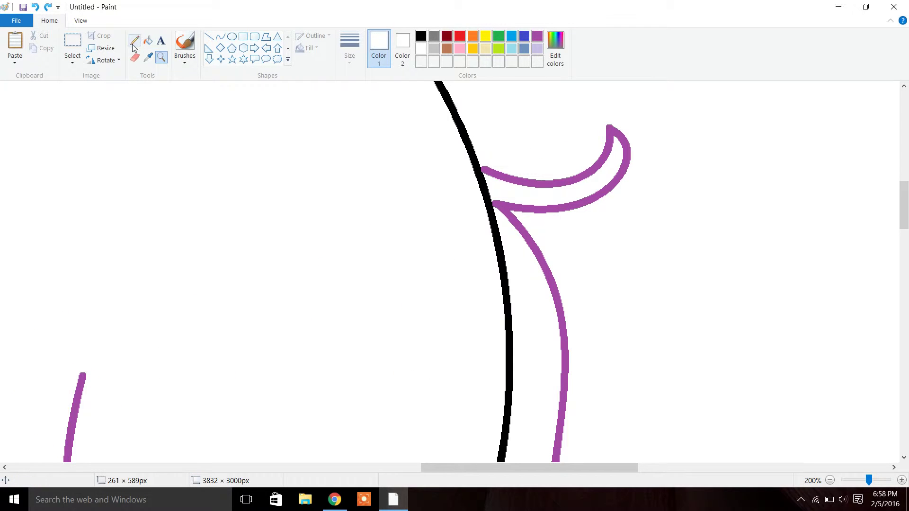
pyautogui.click(537, 36)
pyautogui.click(483, 180)
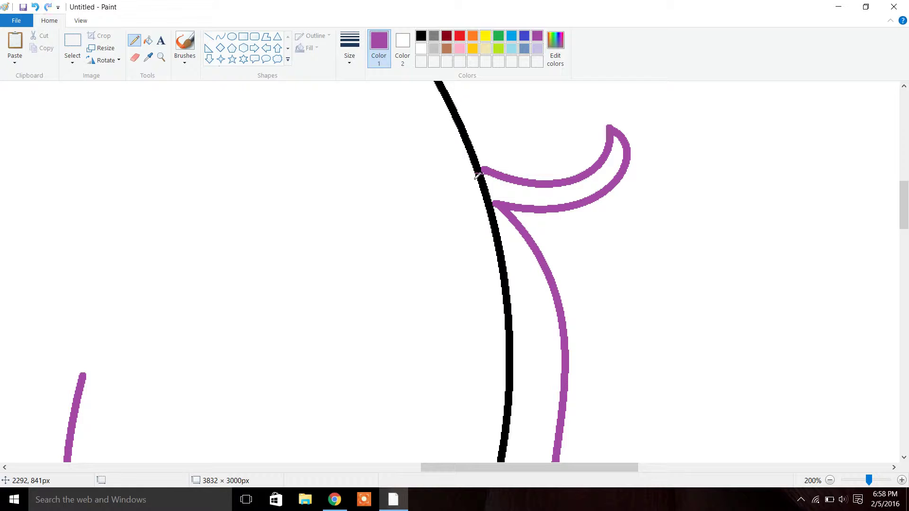
# Fill the right hair sections and the left lock outside the head outline with black
pyautogui.click(151, 41)
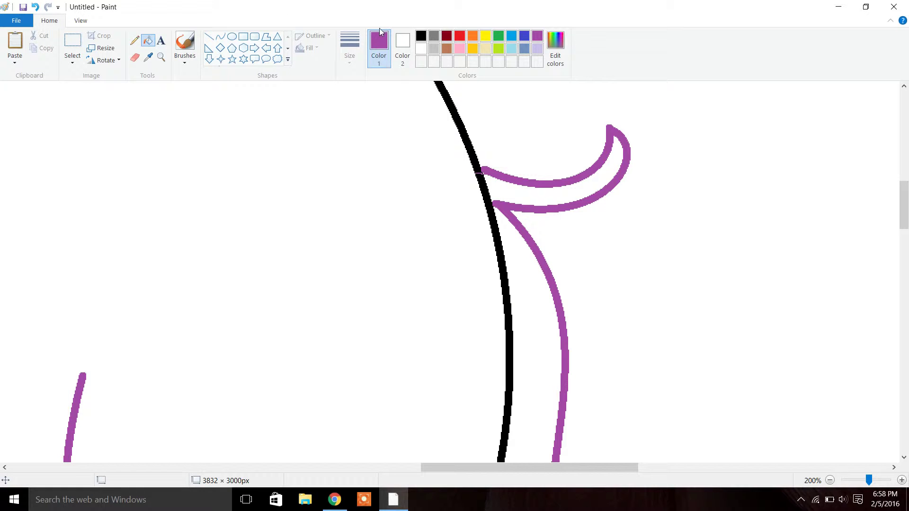
pyautogui.click(420, 36)
pyautogui.click(511, 198)
pyautogui.click(523, 288)
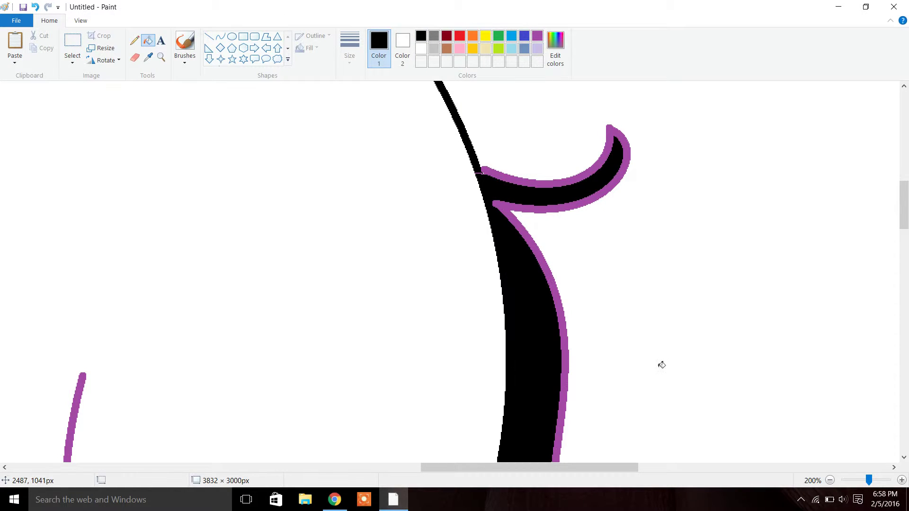
pyautogui.click(829, 481)
pyautogui.click(829, 481)
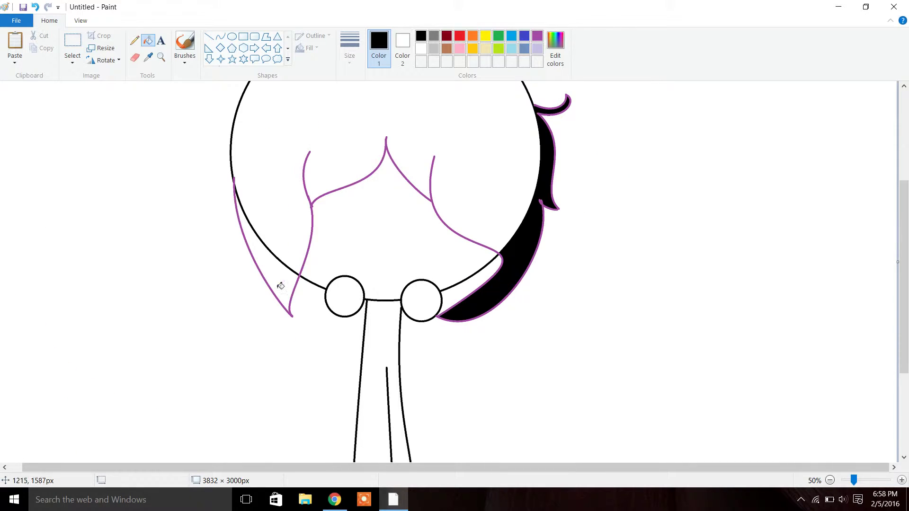
pyautogui.click(262, 253)
# Fill the black hair areas on both sides with white and recolour the purple hair outline black
pyautogui.click(421, 48)
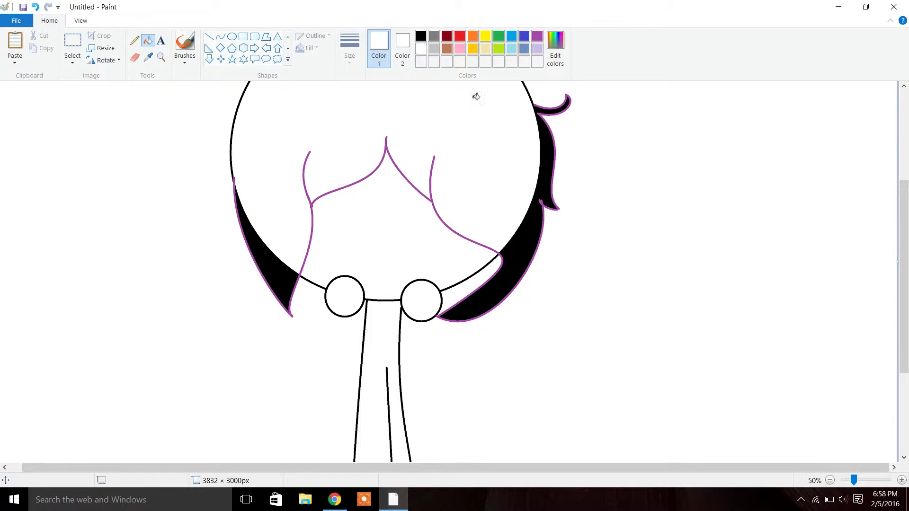
pyautogui.click(545, 166)
pyautogui.click(273, 285)
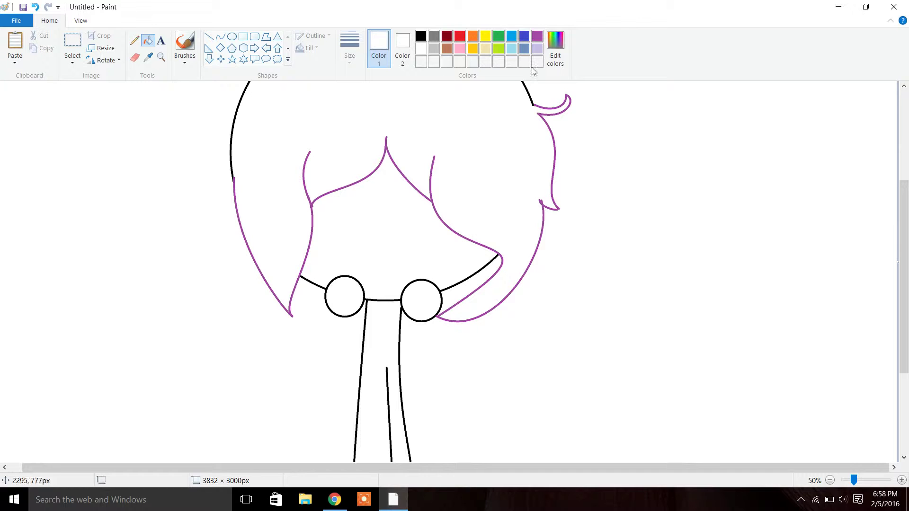
pyautogui.click(421, 36)
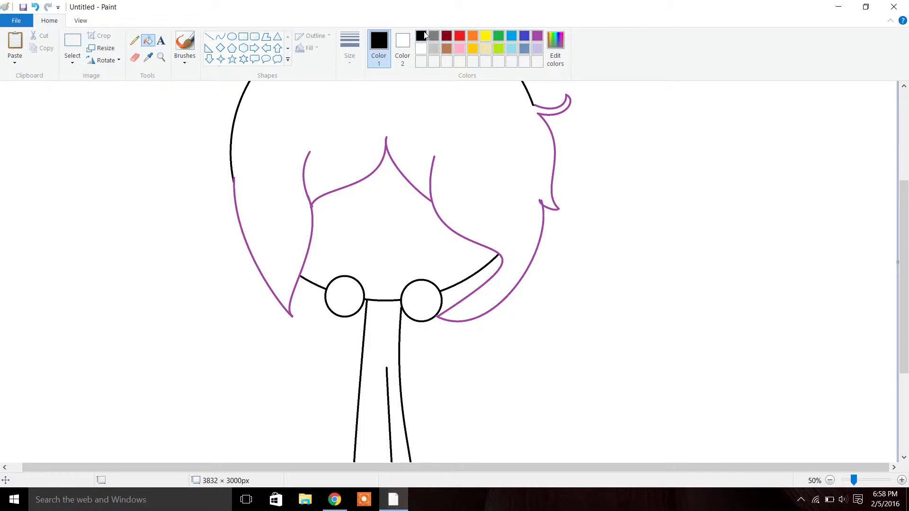
pyautogui.click(431, 201)
# Draw the left arm's upper edge as a black S-shaped curve from the torso, bending down at its outer end
pyautogui.moveTo(904, 284); pyautogui.dragTo(904, 364)
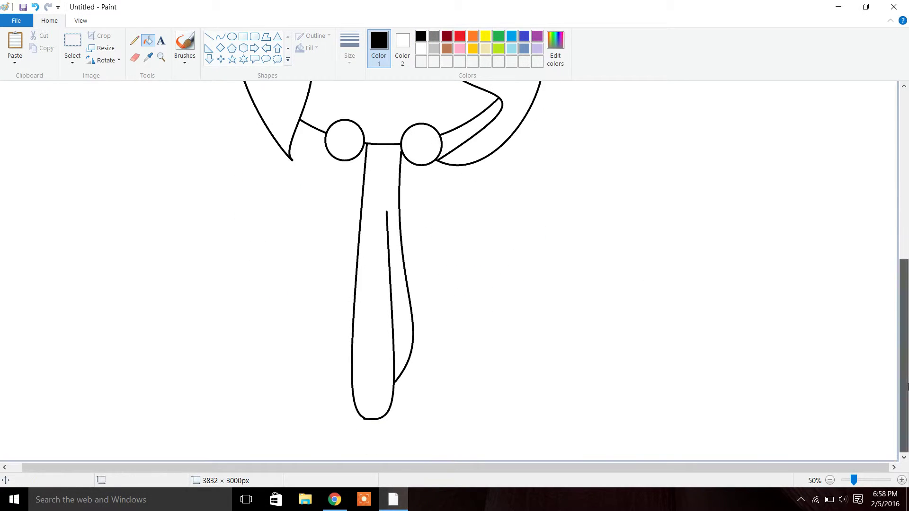
pyautogui.click(161, 58)
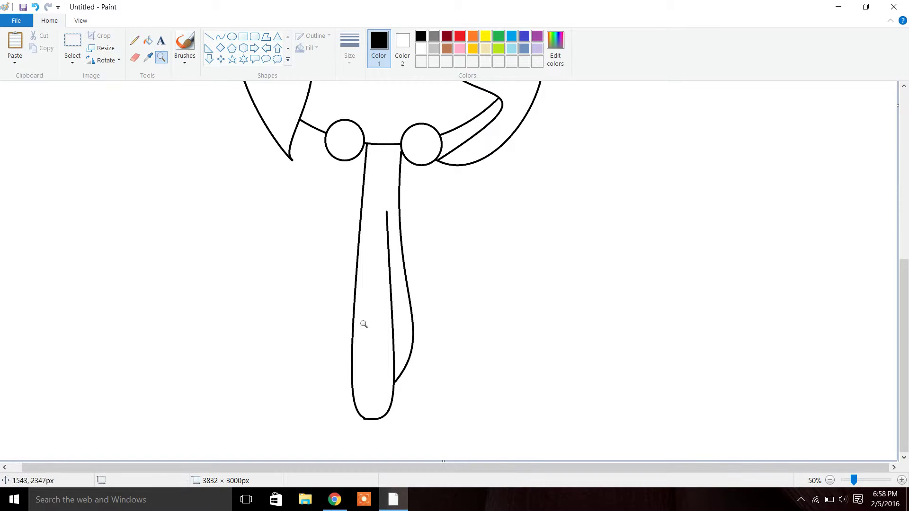
pyautogui.click(364, 325)
pyautogui.click(220, 37)
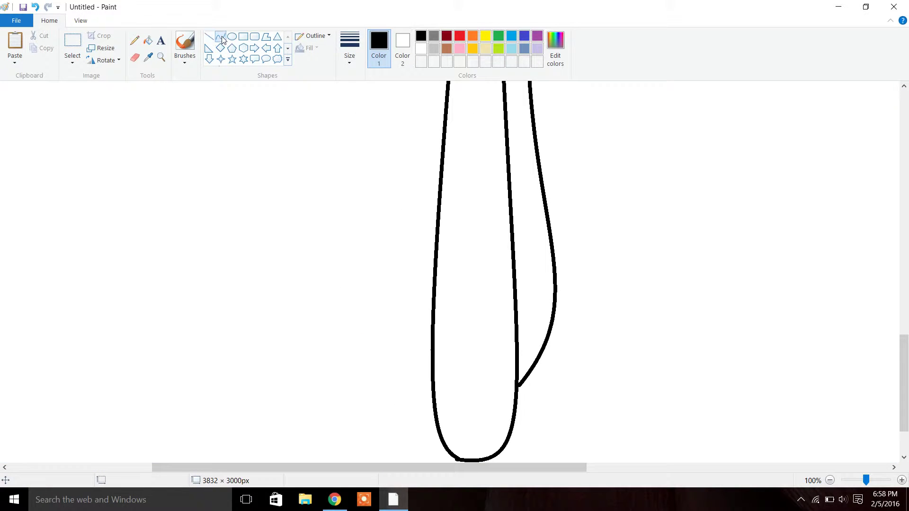
pyautogui.moveTo(904, 355); pyautogui.dragTo(903, 318)
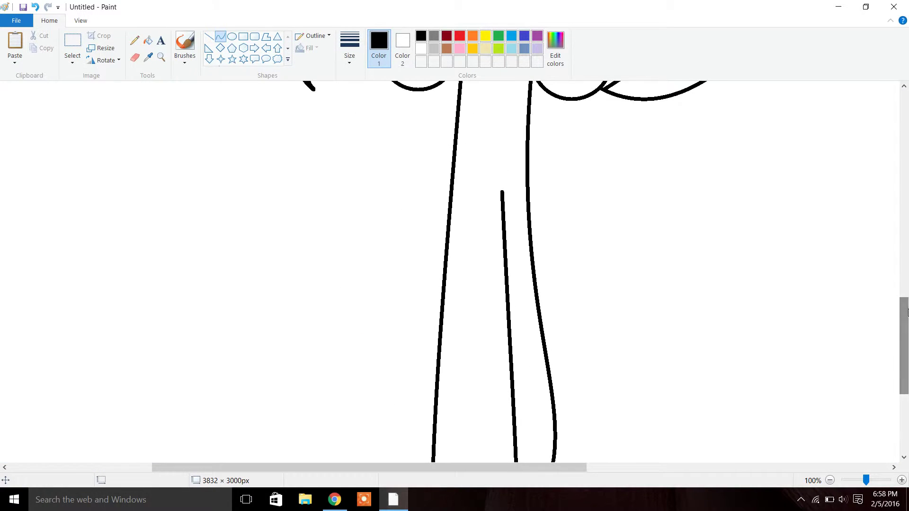
pyautogui.moveTo(425, 185); pyautogui.dragTo(252, 239)
pyautogui.moveTo(325, 248)
pyautogui.mouseDown()
pyautogui.moveTo(388, 258)
pyautogui.moveTo(292, 146)
pyautogui.moveTo(277, 155)
pyautogui.mouseUp()
pyautogui.click(233, 181)
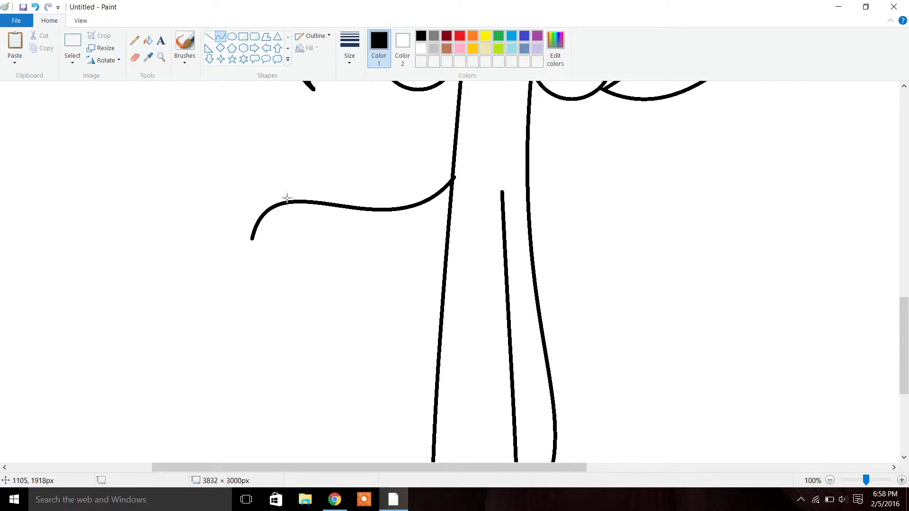
# Draw the left arm's lower edge as a matching black curve and close its end with a small rounded curve
pyautogui.moveTo(450, 210); pyautogui.dragTo(273, 245)
pyautogui.moveTo(332, 244)
pyautogui.mouseDown()
pyautogui.moveTo(400, 242)
pyautogui.moveTo(298, 199)
pyautogui.mouseUp()
pyautogui.click(203, 206)
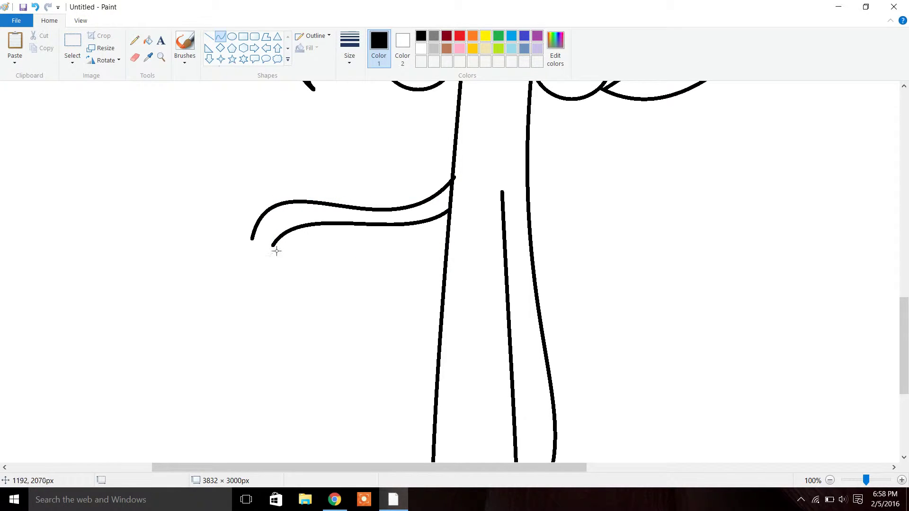
pyautogui.moveTo(251, 239)
pyautogui.mouseDown()
pyautogui.moveTo(274, 246)
pyautogui.moveTo(230, 270)
pyautogui.moveTo(278, 275)
pyautogui.moveTo(264, 244)
pyautogui.mouseUp()
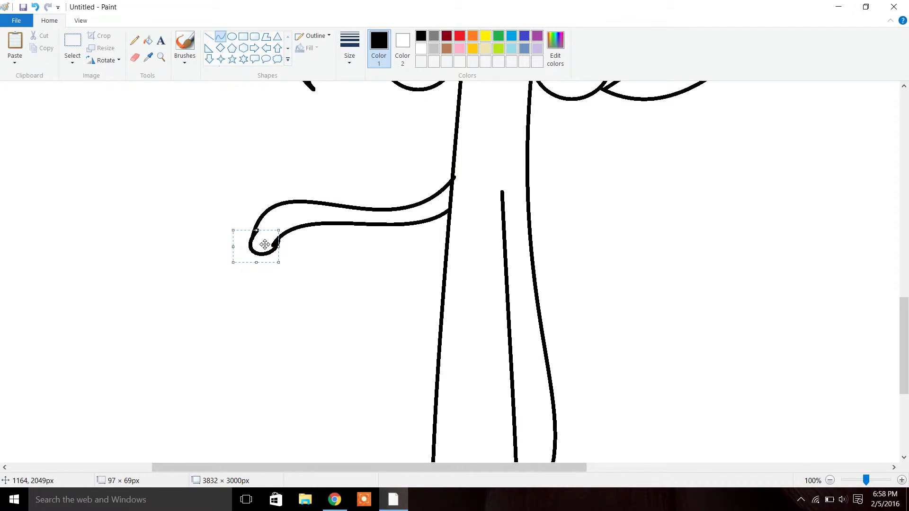
pyautogui.click(147, 232)
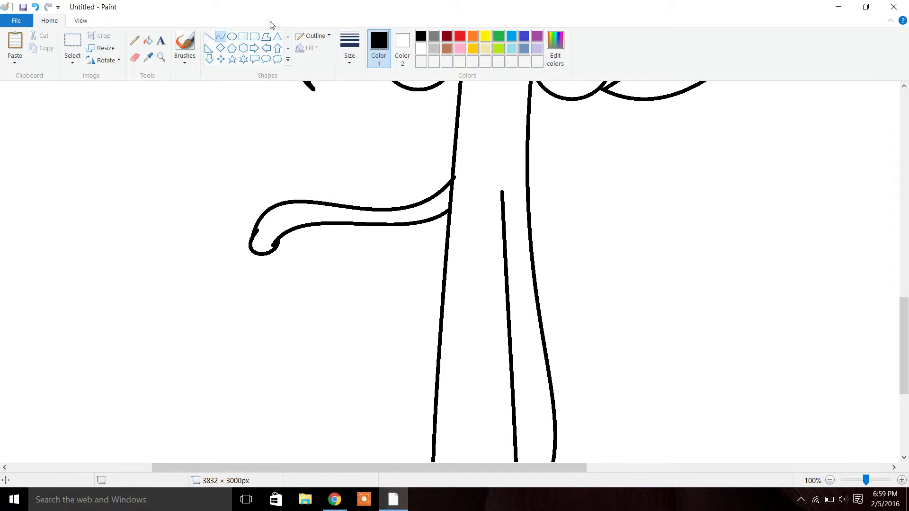
# Draw a slightly wavy pink waistline about 162 px wide across the torso at the top of the leg line
pyautogui.click(460, 48)
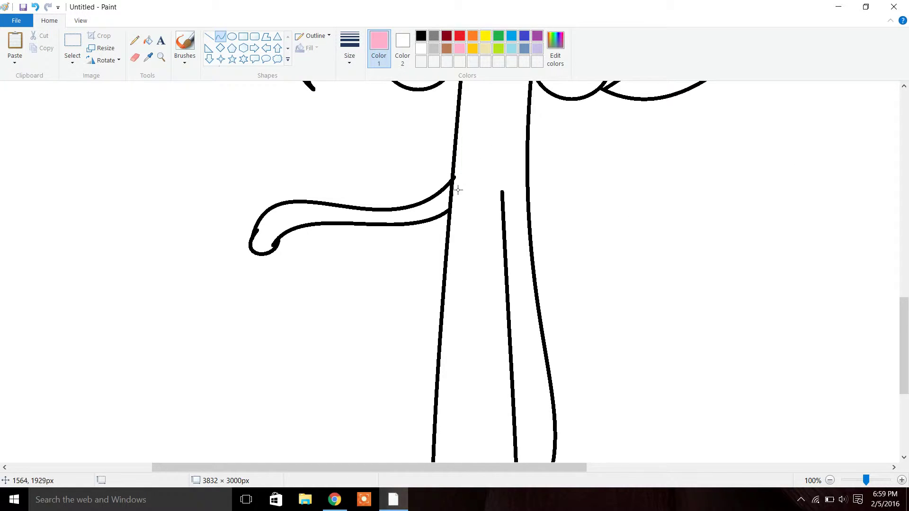
pyautogui.moveTo(453, 196); pyautogui.dragTo(530, 200)
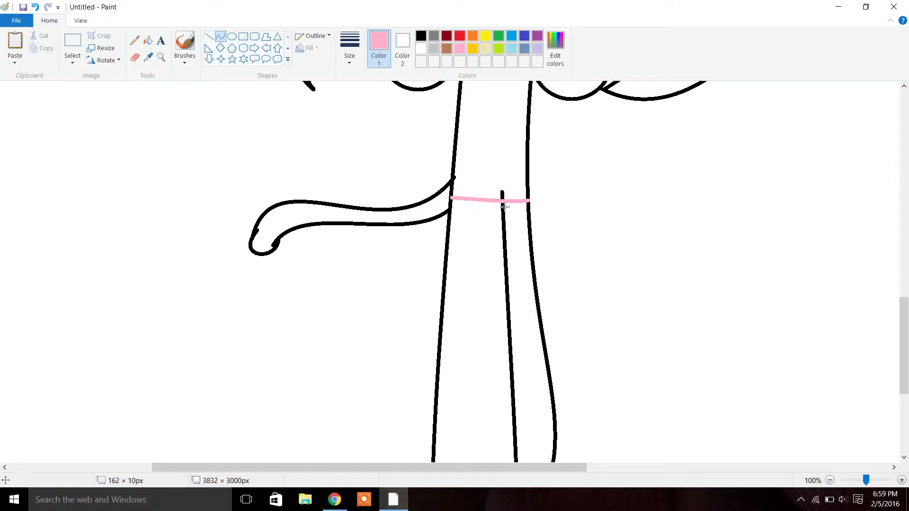
pyautogui.moveTo(460, 199); pyautogui.dragTo(507, 209)
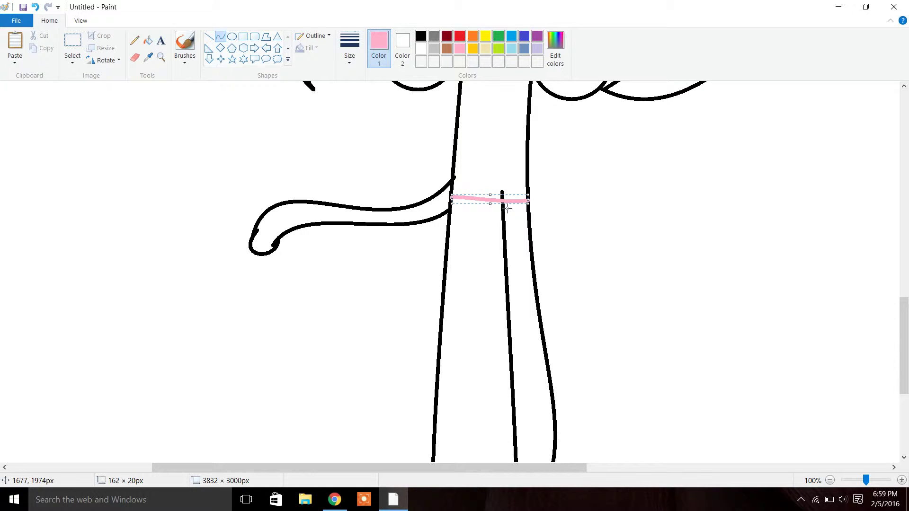
# Fill the leg line's stub above the waistline with white and recolour the pink waistline black
pyautogui.click(147, 40)
pyautogui.click(420, 50)
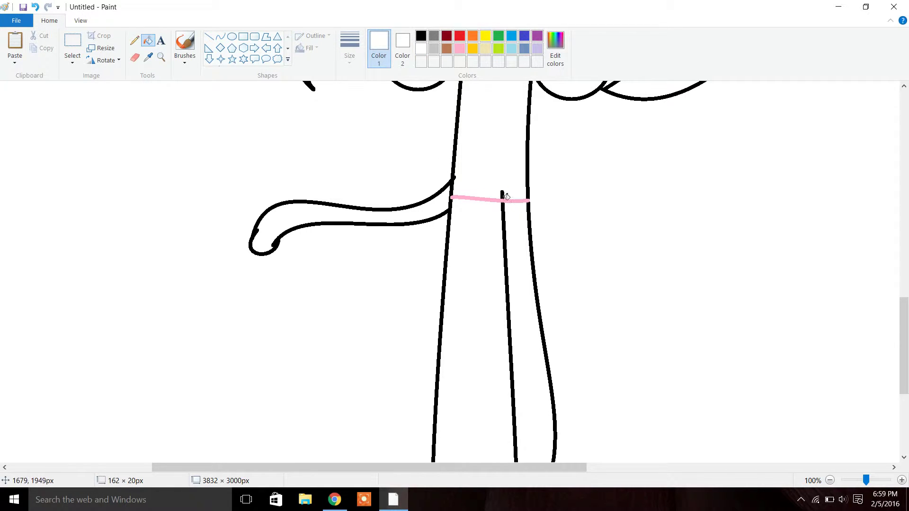
pyautogui.click(431, 37)
pyautogui.click(422, 37)
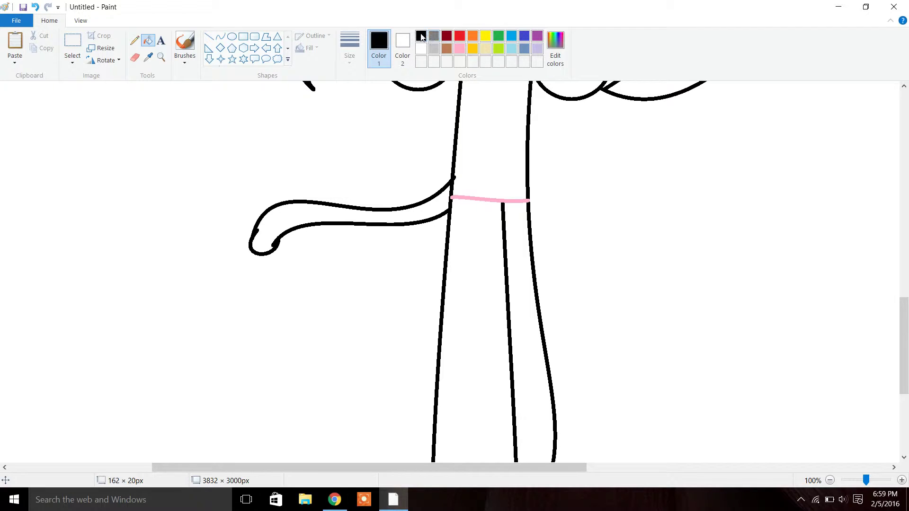
pyautogui.click(531, 203)
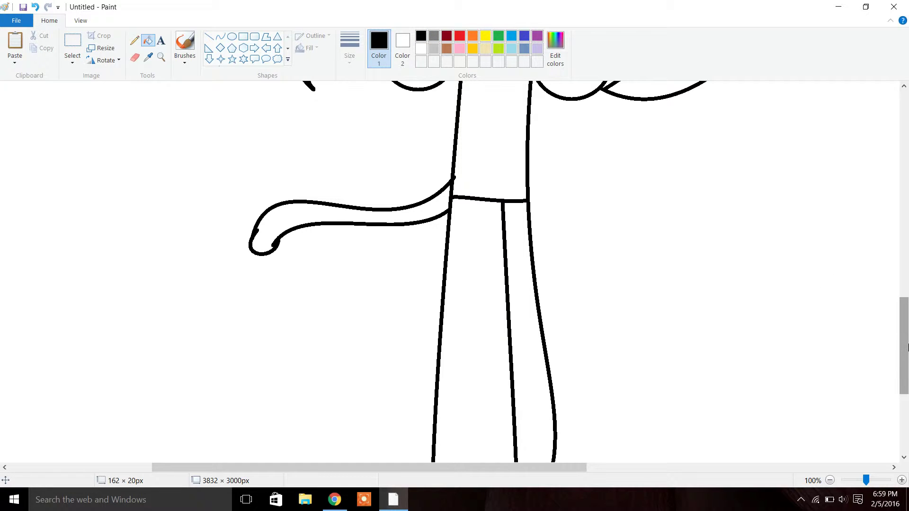
# Draw the skirt's flared left side and wavy hem with light blue curves below the waistline
pyautogui.click(514, 48)
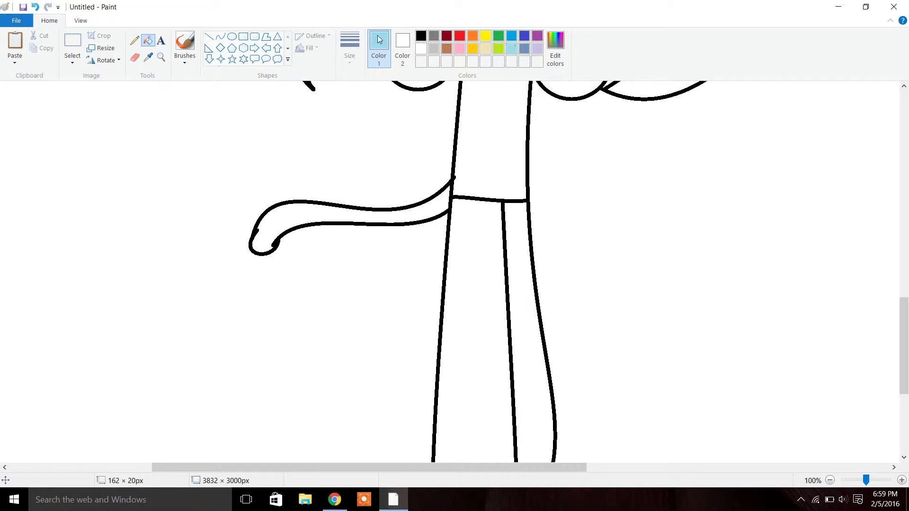
pyautogui.click(220, 36)
pyautogui.moveTo(456, 197); pyautogui.dragTo(413, 266)
pyautogui.moveTo(435, 235); pyautogui.dragTo(426, 229)
pyautogui.moveTo(431, 234)
pyautogui.mouseDown()
pyautogui.moveTo(455, 249)
pyautogui.moveTo(570, 278)
pyautogui.mouseUp()
pyautogui.click(371, 237)
pyautogui.moveTo(502, 273); pyautogui.dragTo(474, 245)
pyautogui.moveTo(530, 277); pyautogui.dragTo(549, 292)
pyautogui.click(615, 246)
# Draw the skirt's flared right side as a light blue curve from the waistline to the hem's right corner
pyautogui.moveTo(528, 205)
pyautogui.mouseDown()
pyautogui.moveTo(576, 282)
pyautogui.moveTo(568, 278)
pyautogui.mouseUp()
pyautogui.moveTo(548, 247)
pyautogui.mouseDown()
pyautogui.moveTo(539, 259)
pyautogui.moveTo(528, 254)
pyautogui.mouseUp()
pyautogui.moveTo(552, 262); pyautogui.dragTo(568, 260)
pyautogui.click(346, 123)
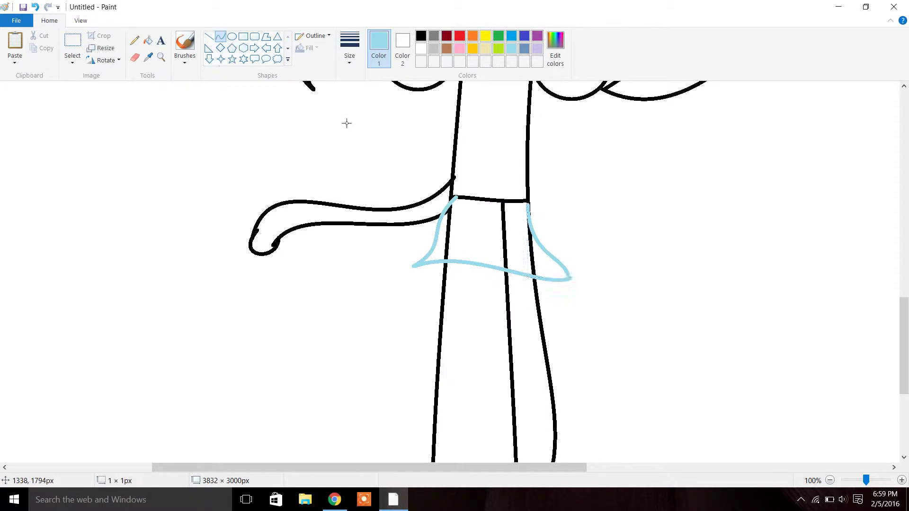
# Erase the join between the middle leg line and the waistline, and fill the leg lines inside the skirt with white
pyautogui.click(135, 57)
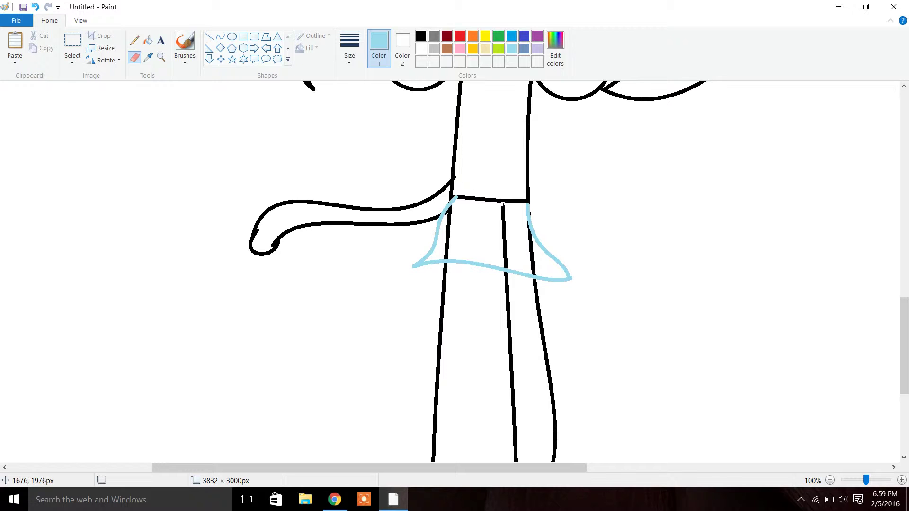
pyautogui.click(148, 40)
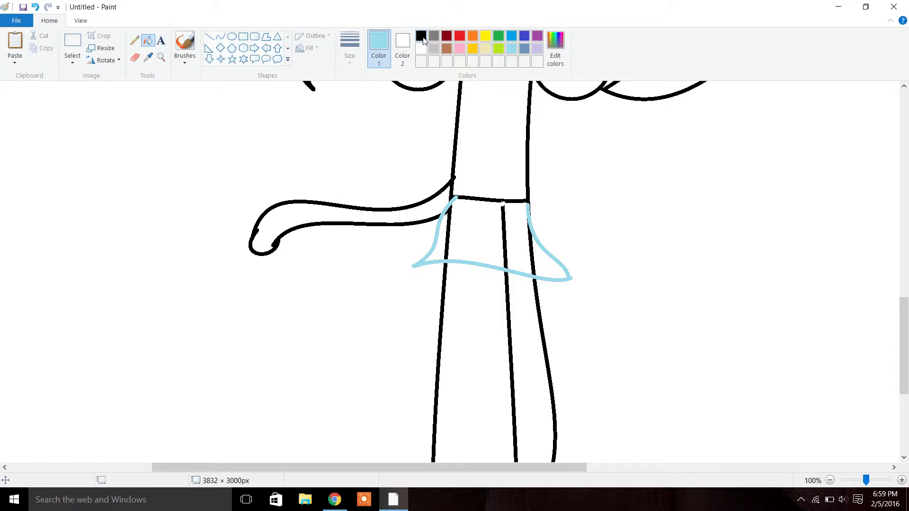
pyautogui.click(421, 37)
pyautogui.click(420, 49)
pyautogui.click(449, 234)
pyautogui.click(505, 241)
pyautogui.click(534, 258)
# Recolour the skirt's light blue outline black and draw short black toe lines at the bottom of the longer leg
pyautogui.click(422, 36)
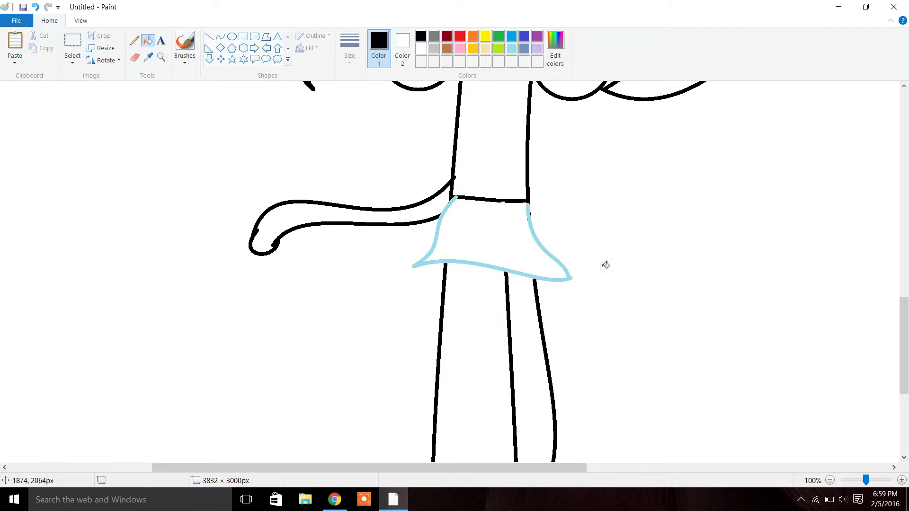
pyautogui.click(532, 221)
pyautogui.moveTo(905, 341); pyautogui.dragTo(905, 403)
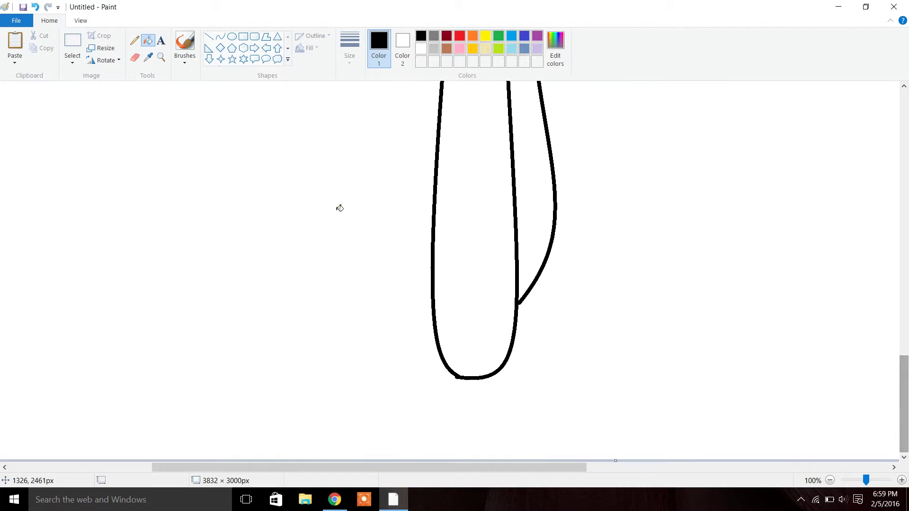
pyautogui.click(209, 36)
pyautogui.moveTo(461, 342); pyautogui.dragTo(457, 377)
pyautogui.moveTo(479, 343)
pyautogui.mouseDown()
pyautogui.moveTo(479, 379)
pyautogui.moveTo(503, 363)
pyautogui.mouseUp()
# Draw three short black lines fanning inward from the upper edge of each circle at the face's lower edge
pyautogui.moveTo(906, 398); pyautogui.dragTo(906, 274)
pyautogui.moveTo(385, 294); pyautogui.dragTo(401, 313)
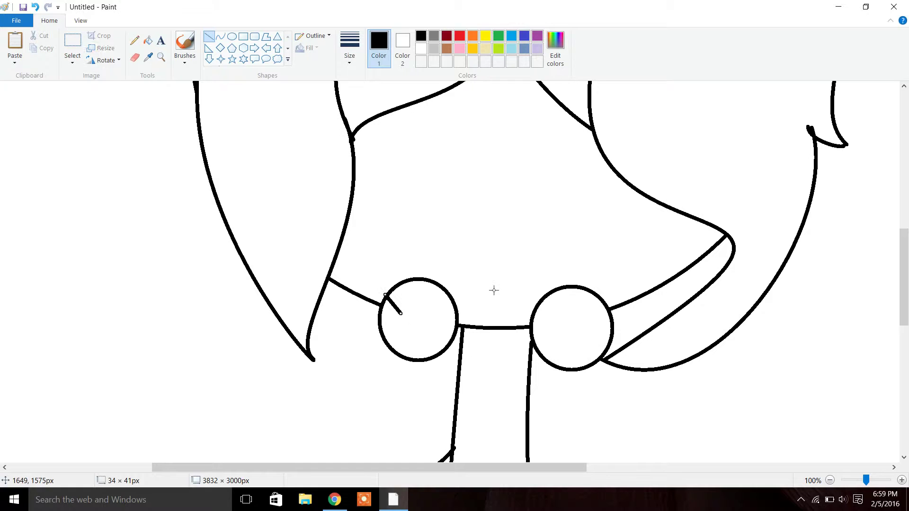
pyautogui.moveTo(416, 281); pyautogui.dragTo(427, 312)
pyautogui.moveTo(571, 287); pyautogui.dragTo(561, 328)
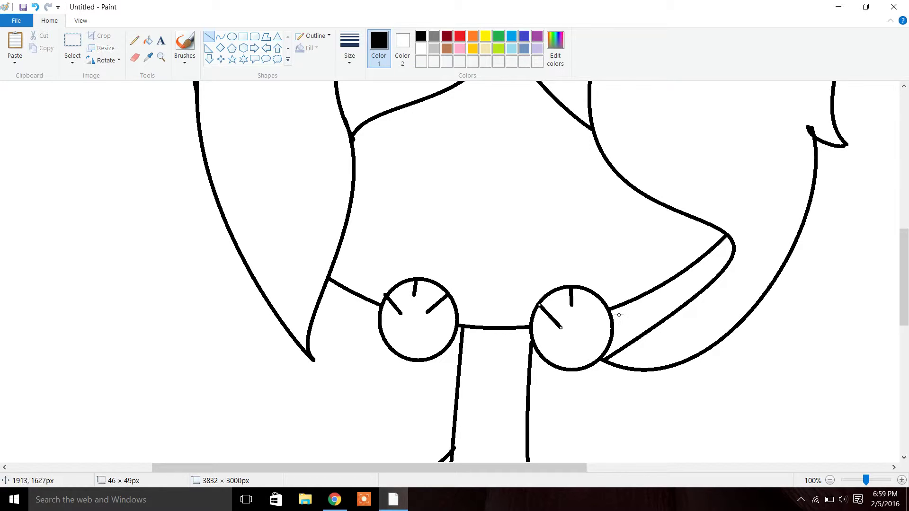
pyautogui.moveTo(609, 308); pyautogui.dragTo(578, 329)
# Draw the inner edges of both eyes as black curves running down from the fringe and bowing towards each other
pyautogui.click(220, 37)
pyautogui.moveTo(440, 94)
pyautogui.mouseDown()
pyautogui.moveTo(458, 229)
pyautogui.moveTo(454, 263)
pyautogui.mouseUp()
pyautogui.moveTo(462, 180)
pyautogui.mouseDown()
pyautogui.moveTo(464, 112)
pyautogui.moveTo(482, 212)
pyautogui.mouseUp()
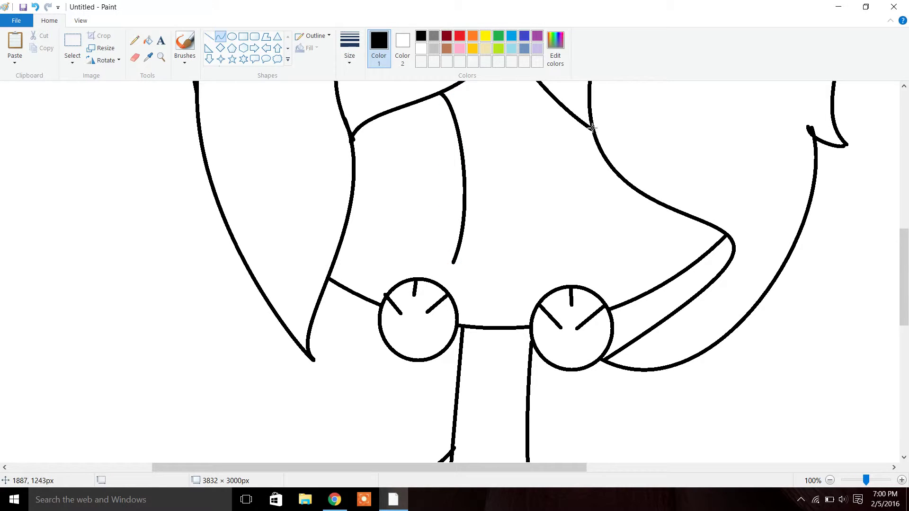
pyautogui.moveTo(545, 96); pyautogui.dragTo(522, 268)
pyautogui.moveTo(535, 221); pyautogui.dragTo(523, 132)
pyautogui.moveTo(516, 189); pyautogui.dragTo(502, 227)
pyautogui.moveTo(524, 96); pyautogui.dragTo(525, 85)
# Draw the lower edge of each eye as a shallow black curve from its inner corner outward to the hair or face outline
pyautogui.click(362, 262)
pyautogui.moveTo(454, 264)
pyautogui.mouseDown()
pyautogui.moveTo(335, 265)
pyautogui.moveTo(423, 265)
pyautogui.moveTo(378, 264)
pyautogui.moveTo(398, 264)
pyautogui.mouseUp()
pyautogui.click(575, 273)
pyautogui.moveTo(521, 265)
pyautogui.mouseDown()
pyautogui.moveTo(669, 281)
pyautogui.moveTo(564, 272)
pyautogui.moveTo(631, 277)
pyautogui.mouseUp()
# Draw a cat-like mouth from two small adjoining black arcs between the two circles
pyautogui.click(501, 258)
pyautogui.moveTo(466, 289)
pyautogui.mouseDown()
pyautogui.moveTo(486, 289)
pyautogui.moveTo(465, 307)
pyautogui.moveTo(514, 292)
pyautogui.moveTo(492, 306)
pyautogui.mouseUp()
pyautogui.click(536, 285)
pyautogui.moveTo(510, 305); pyautogui.dragTo(522, 306)
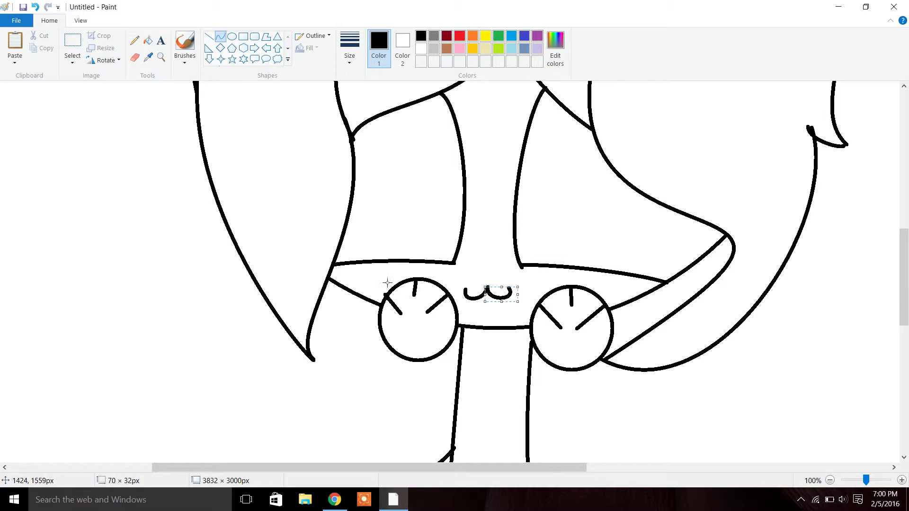
# Draw a black headband curve about 940 × 670 px across the hair, from its left edge to the upper right of the head
pyautogui.click(829, 480)
pyautogui.click(829, 481)
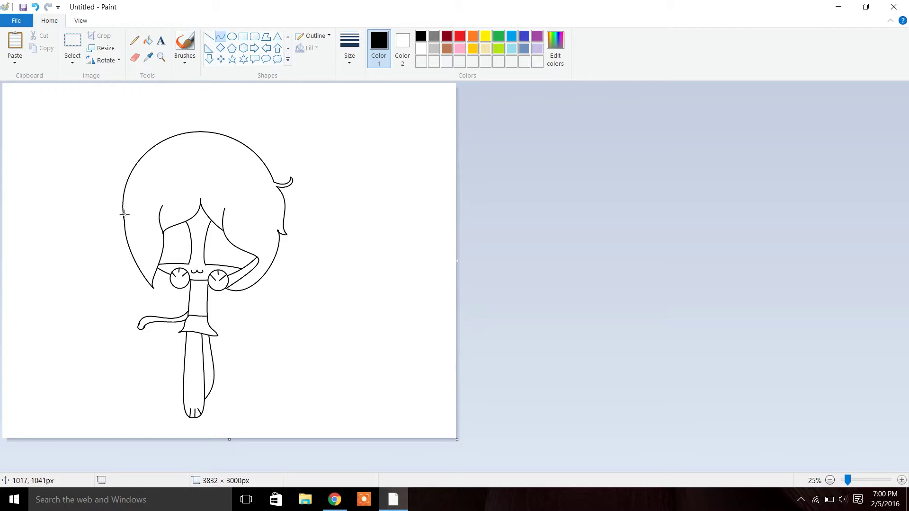
pyautogui.moveTo(124, 220); pyautogui.dragTo(235, 140)
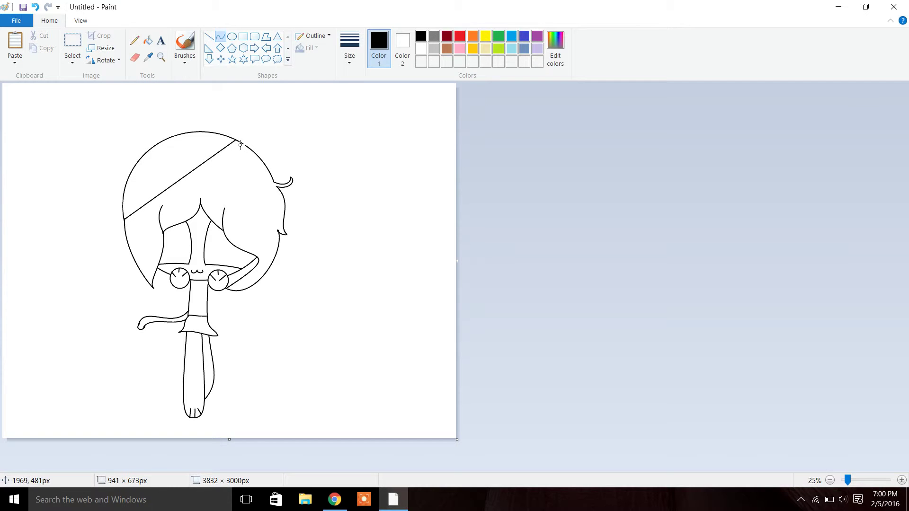
pyautogui.moveTo(136, 203); pyautogui.dragTo(141, 133)
pyautogui.click(218, 35)
# Draw a pointed ear on the head's upper left from two brown curves crossing the hair outline
pyautogui.click(161, 57)
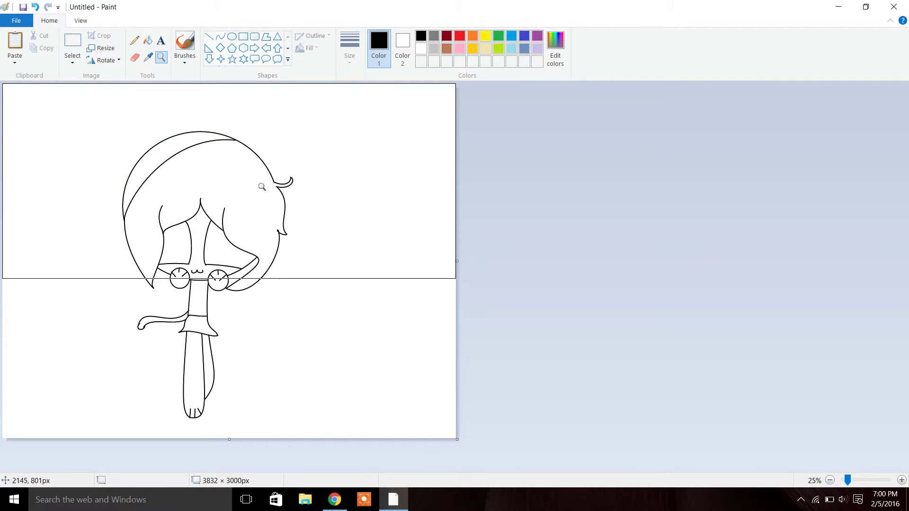
pyautogui.click(252, 174)
pyautogui.click(378, 259)
pyautogui.click(220, 36)
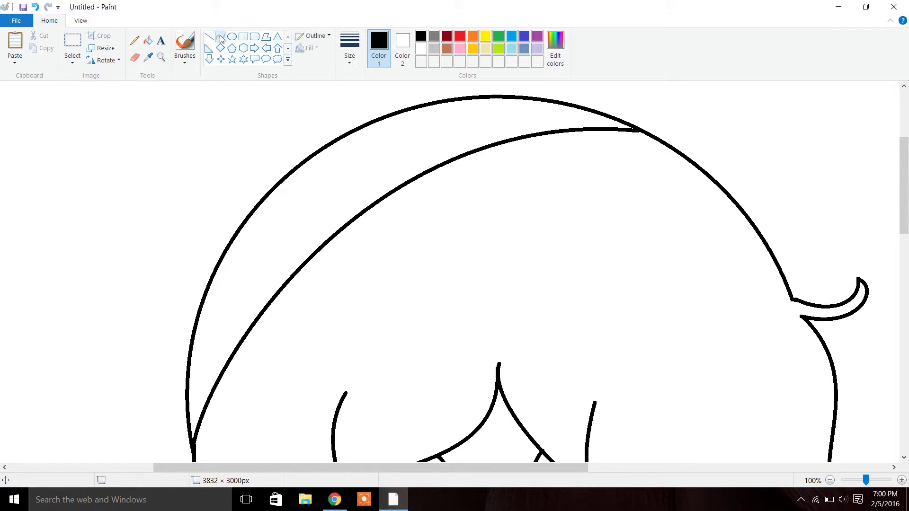
pyautogui.moveTo(159, 170); pyautogui.dragTo(280, 234)
pyautogui.moveTo(256, 220); pyautogui.dragTo(189, 161)
pyautogui.click(267, 185)
pyautogui.click(446, 48)
pyautogui.click(130, 243)
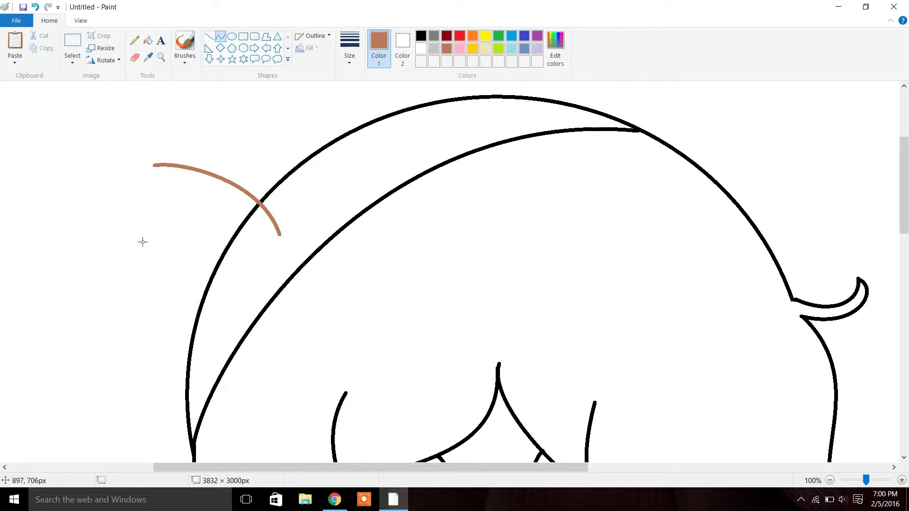
pyautogui.moveTo(155, 166); pyautogui.dragTo(203, 337)
pyautogui.moveTo(176, 241)
pyautogui.mouseDown()
pyautogui.moveTo(138, 197)
pyautogui.moveTo(116, 276)
pyautogui.mouseUp()
# Fill the hair outline inside the ear with white and recolour the brown ear outline black
pyautogui.click(148, 40)
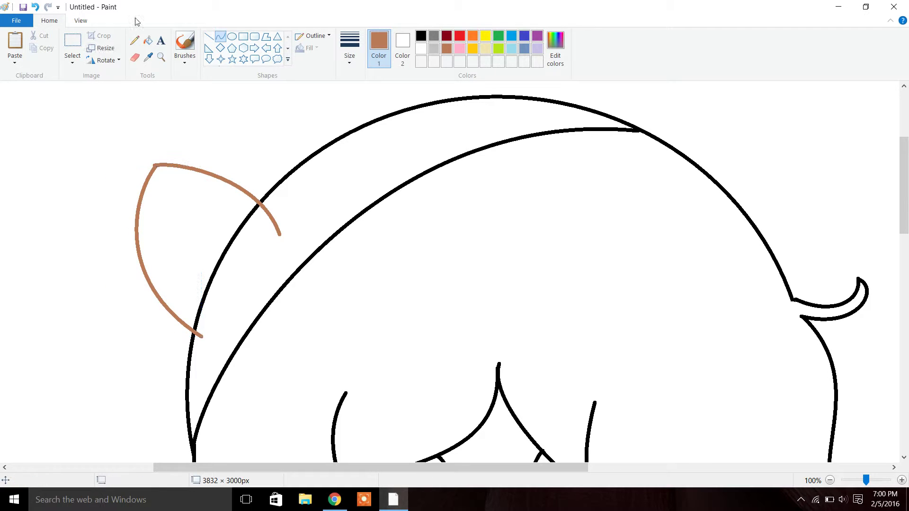
pyautogui.click(421, 49)
pyautogui.click(249, 225)
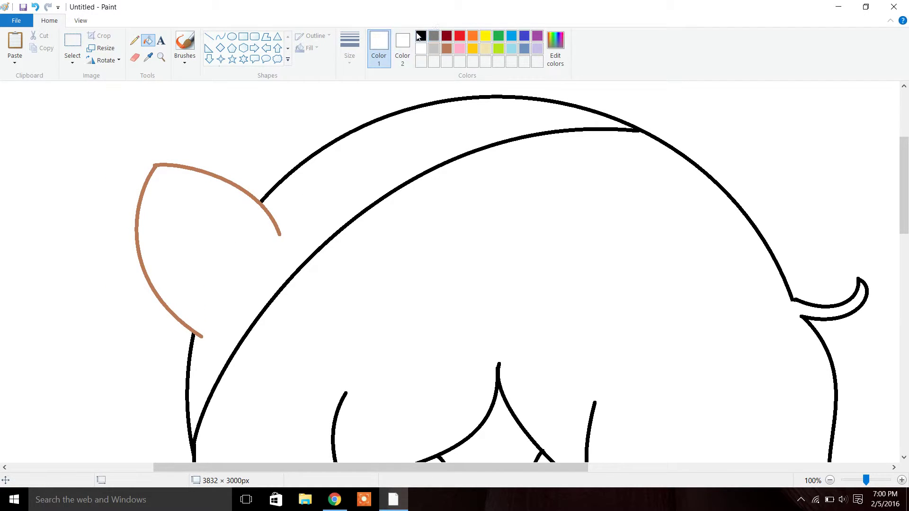
pyautogui.click(421, 36)
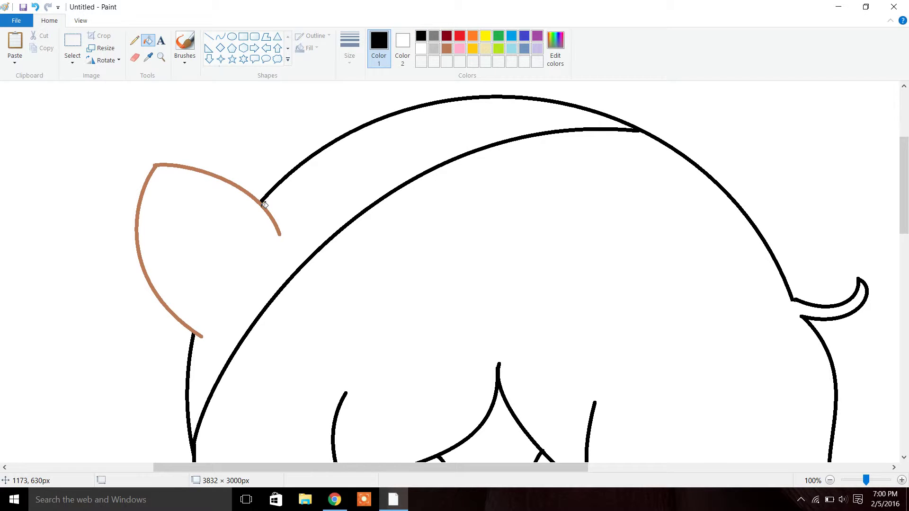
pyautogui.click(262, 206)
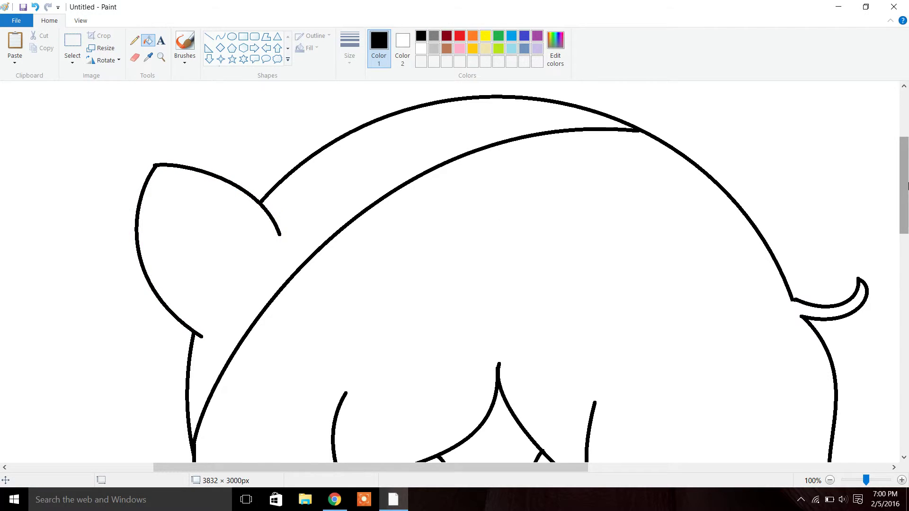
# Draw a leaf-shaped tuft on top of the head with an S-shaped curve and a bowed curve returning to the headband's end
pyautogui.moveTo(904, 186); pyautogui.dragTo(904, 146)
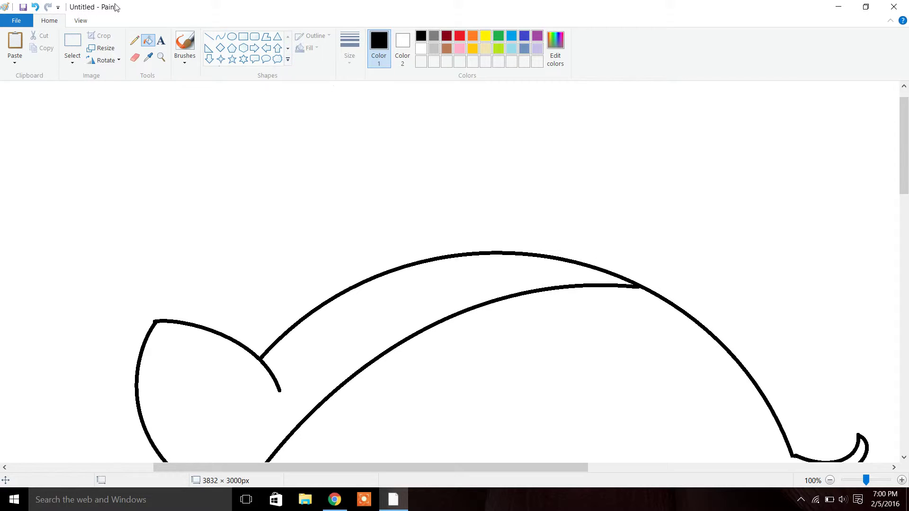
pyautogui.click(220, 37)
pyautogui.moveTo(530, 255); pyautogui.dragTo(693, 166)
pyautogui.moveTo(621, 229); pyautogui.dragTo(693, 241)
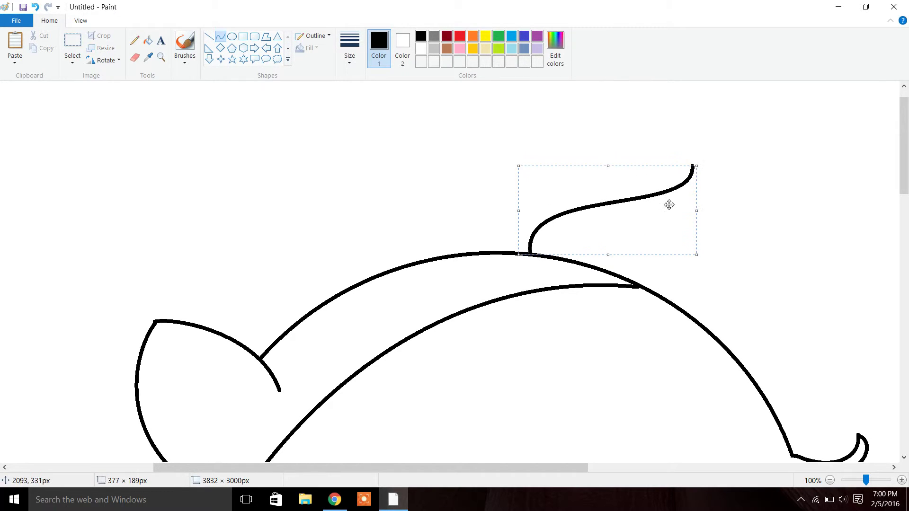
pyautogui.moveTo(693, 166); pyautogui.dragTo(640, 286)
pyautogui.moveTo(667, 228); pyautogui.dragTo(718, 204)
pyautogui.click(706, 258)
# Draw a black triangular inner-ear shape with slightly curved sides inside the ear
pyautogui.moveTo(904, 138); pyautogui.dragTo(903, 208)
pyautogui.moveTo(183, 100); pyautogui.dragTo(220, 176)
pyautogui.click(195, 132)
pyautogui.click(121, 118)
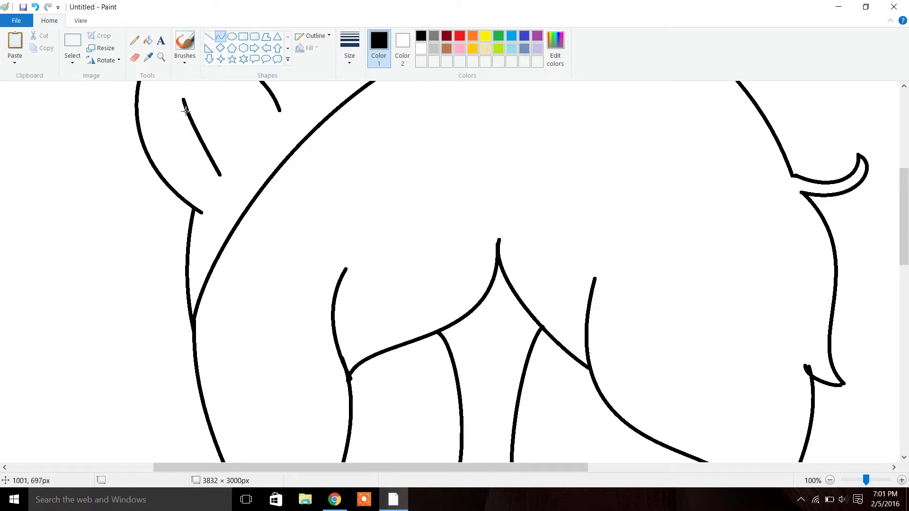
pyautogui.moveTo(194, 104)
pyautogui.mouseDown()
pyautogui.moveTo(261, 123)
pyautogui.moveTo(231, 178)
pyautogui.moveTo(220, 176)
pyautogui.moveTo(246, 151)
pyautogui.moveTo(233, 161)
pyautogui.mouseUp()
pyautogui.click(221, 116)
pyautogui.click(140, 119)
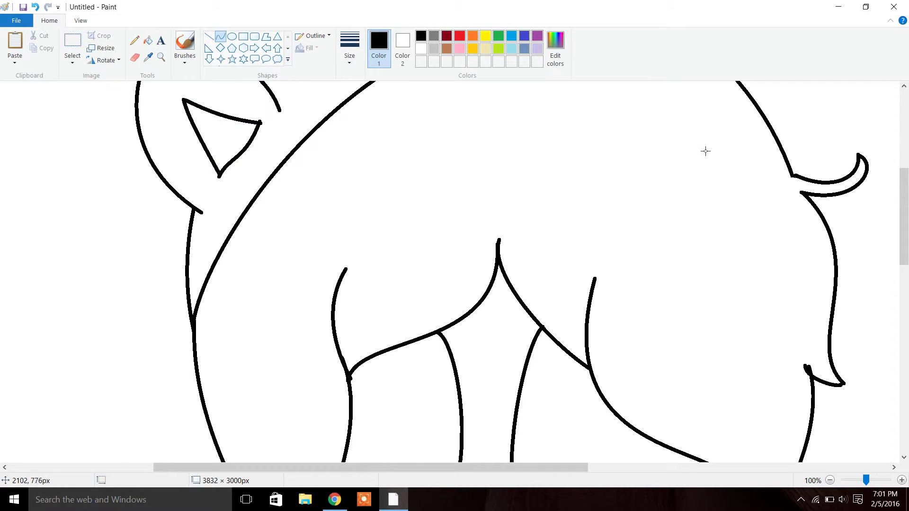
# Draw a curved black detail line inside the tuft, running up from the head outline to the tuft's right side
pyautogui.moveTo(904, 216); pyautogui.dragTo(904, 154)
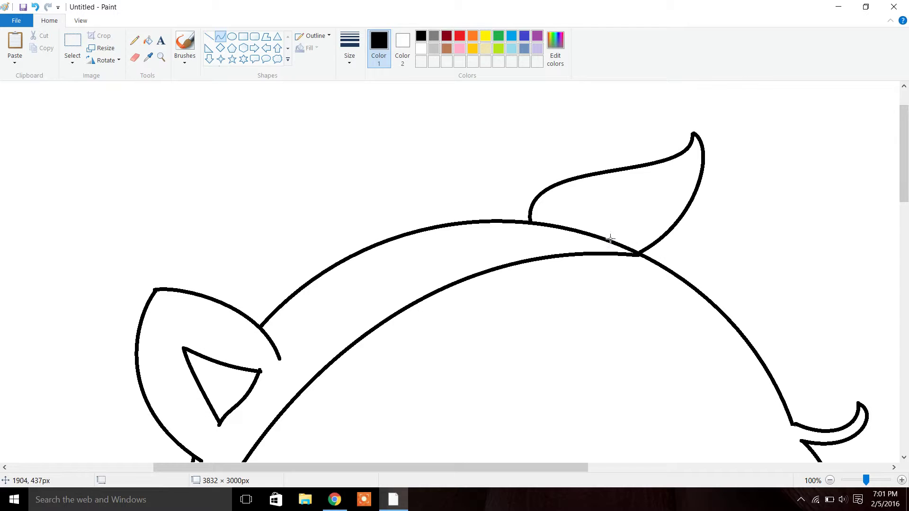
pyautogui.moveTo(604, 242)
pyautogui.mouseDown()
pyautogui.moveTo(682, 205)
pyautogui.moveTo(664, 229)
pyautogui.moveTo(678, 219)
pyautogui.moveTo(670, 237)
pyautogui.moveTo(686, 217)
pyautogui.mouseUp()
pyautogui.click(574, 197)
pyautogui.click(436, 219)
# Draw the upper-left edge of a bow's knot as a gold curve beside the inner ear triangle
pyautogui.moveTo(904, 203)
pyautogui.mouseDown()
pyautogui.moveTo(894, 305)
pyautogui.moveTo(860, 365)
pyautogui.moveTo(816, 410)
pyautogui.mouseUp()
pyautogui.moveTo(903, 179); pyautogui.dragTo(899, 381)
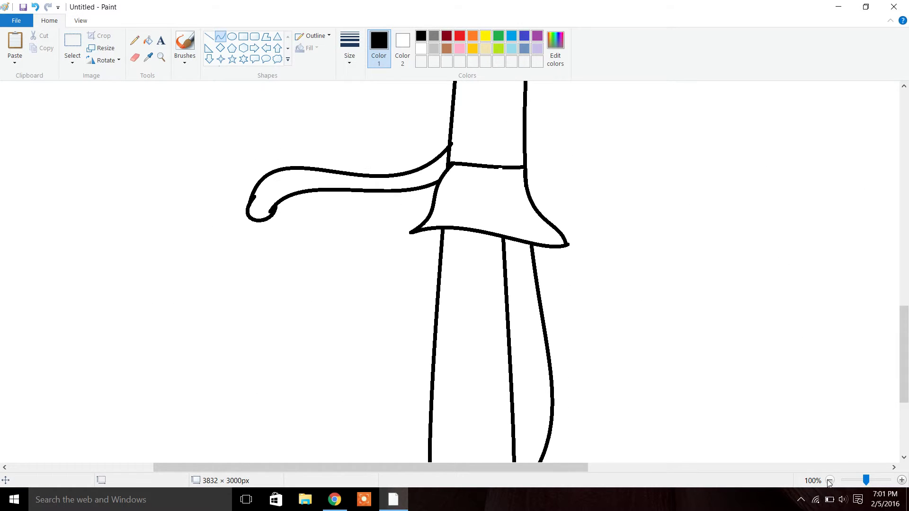
pyautogui.click(829, 481)
pyautogui.click(829, 480)
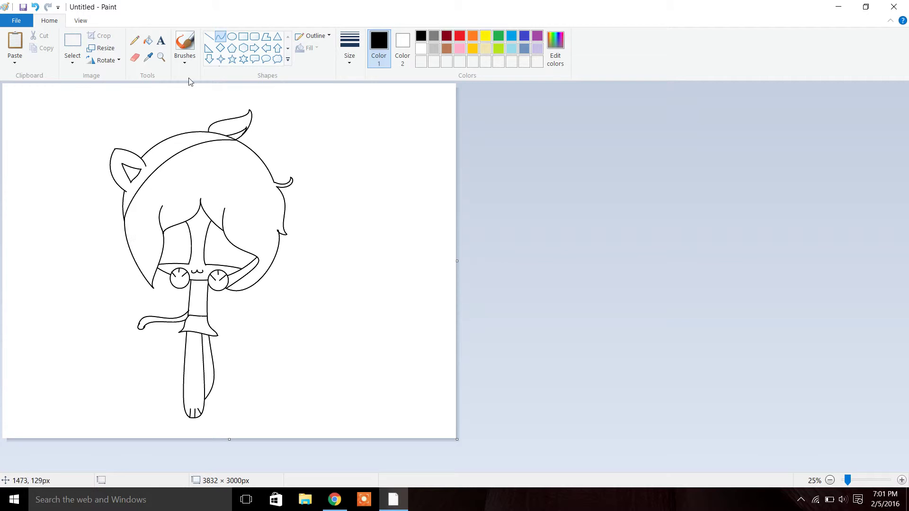
pyautogui.click(150, 59)
pyautogui.click(165, 59)
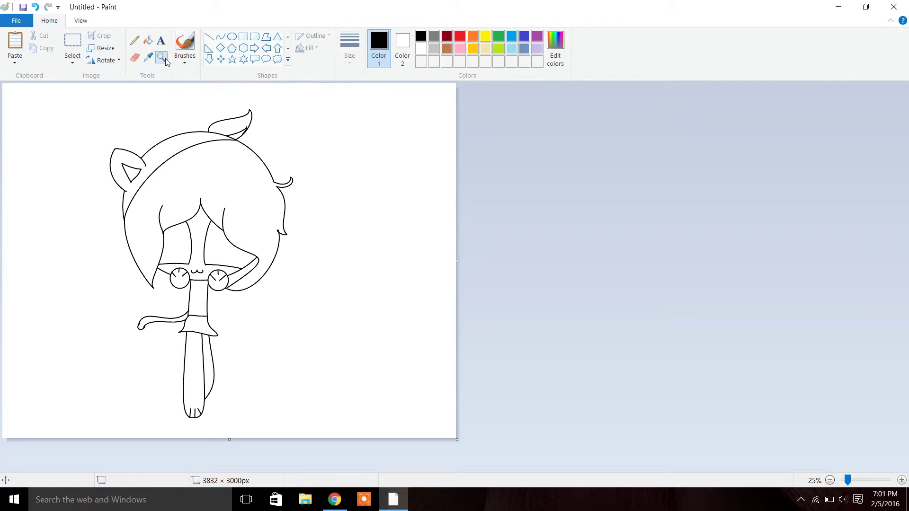
pyautogui.click(181, 227)
pyautogui.click(369, 227)
pyautogui.click(592, 270)
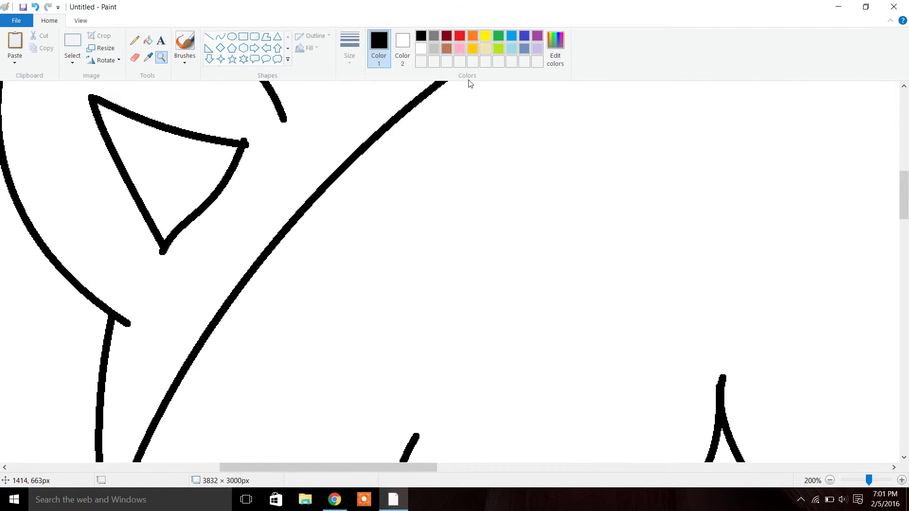
pyautogui.click(474, 50)
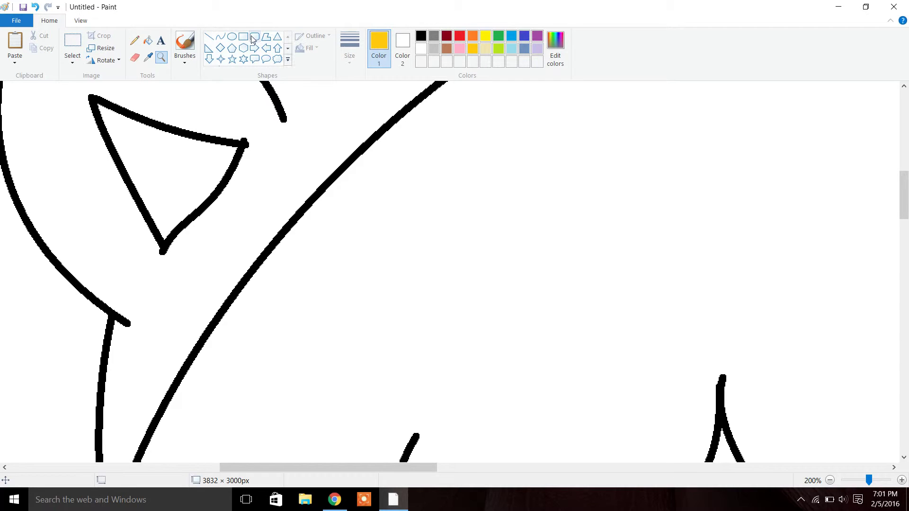
pyautogui.click(221, 37)
pyautogui.moveTo(176, 263); pyautogui.dragTo(305, 132)
pyautogui.moveTo(202, 231); pyautogui.dragTo(258, 153)
# Close the bow's square knot with three more gold curves across the headband
pyautogui.moveTo(176, 264); pyautogui.dragTo(338, 361)
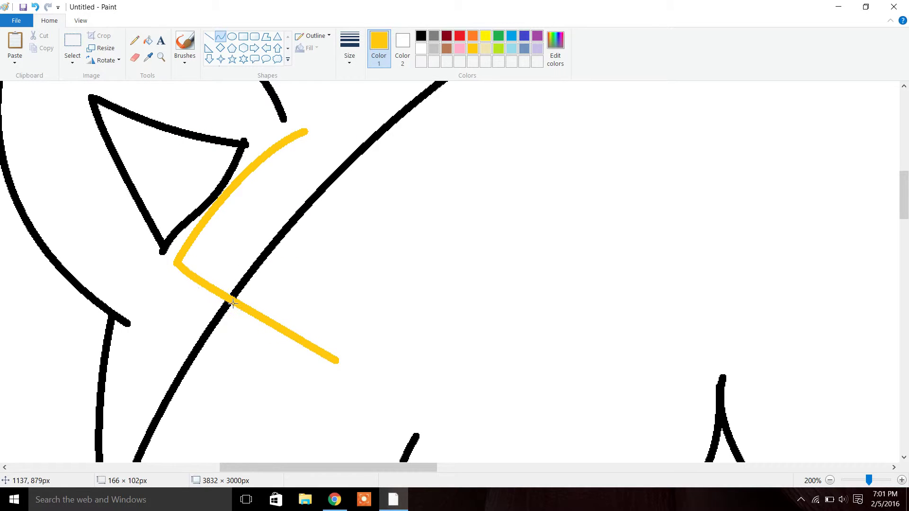
pyautogui.moveTo(233, 303); pyautogui.dragTo(319, 356)
pyautogui.moveTo(308, 129); pyautogui.dragTo(434, 209)
pyautogui.moveTo(360, 161); pyautogui.dragTo(362, 160)
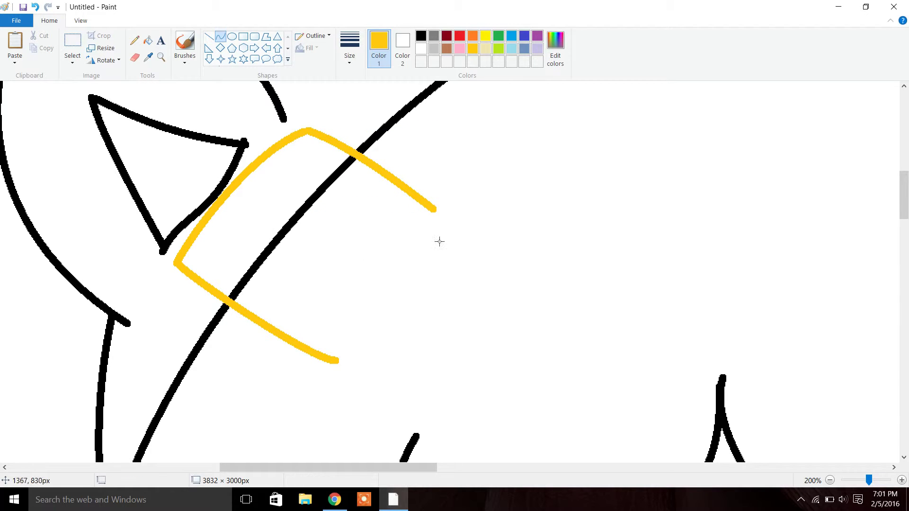
pyautogui.moveTo(435, 209); pyautogui.dragTo(336, 363)
pyautogui.moveTo(426, 265); pyautogui.dragTo(441, 259)
pyautogui.moveTo(387, 338); pyautogui.dragTo(369, 355)
pyautogui.click(430, 270)
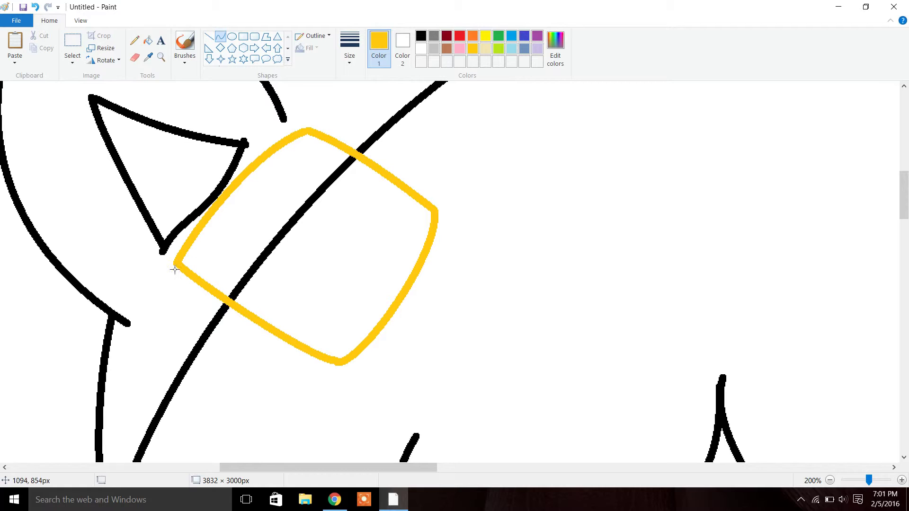
# Draw the bow's lower-left loop with gold curves flaring out from the knot's lower-left side
pyautogui.moveTo(173, 264)
pyautogui.mouseDown()
pyautogui.moveTo(89, 341)
pyautogui.moveTo(37, 412)
pyautogui.mouseUp()
pyautogui.moveTo(149, 289); pyautogui.dragTo(161, 276)
pyautogui.moveTo(90, 348); pyautogui.dragTo(84, 360)
pyautogui.click(237, 359)
pyautogui.moveTo(37, 412)
pyautogui.mouseDown()
pyautogui.moveTo(140, 445)
pyautogui.moveTo(339, 462)
pyautogui.mouseUp()
pyautogui.moveTo(85, 428); pyautogui.dragTo(34, 426)
pyautogui.moveTo(111, 440); pyautogui.dragTo(121, 448)
pyautogui.click(371, 386)
pyautogui.moveTo(334, 368); pyautogui.dragTo(339, 462)
pyautogui.moveTo(342, 412)
pyautogui.mouseDown()
pyautogui.moveTo(351, 402)
pyautogui.moveTo(363, 439)
pyautogui.mouseUp()
# Draw the bow's upper-right loop with gold curves flaring out from the knot's upper-right side
pyautogui.scroll(5, 907, 231)
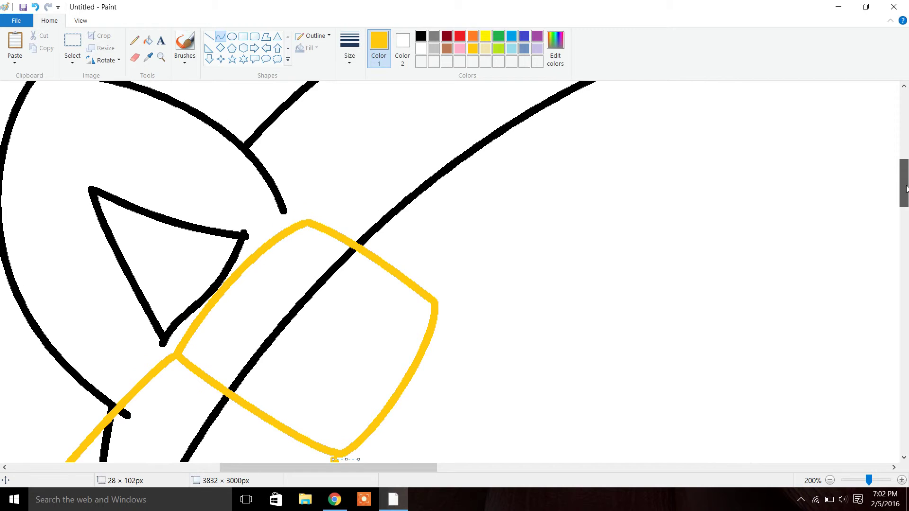
pyautogui.moveTo(310, 268); pyautogui.dragTo(308, 138)
pyautogui.moveTo(310, 203); pyautogui.dragTo(280, 199)
pyautogui.moveTo(309, 140)
pyautogui.mouseDown()
pyautogui.moveTo(613, 300)
pyautogui.moveTo(523, 283)
pyautogui.mouseUp()
pyautogui.moveTo(416, 211)
pyautogui.mouseDown()
pyautogui.moveTo(394, 162)
pyautogui.moveTo(524, 223)
pyautogui.mouseUp()
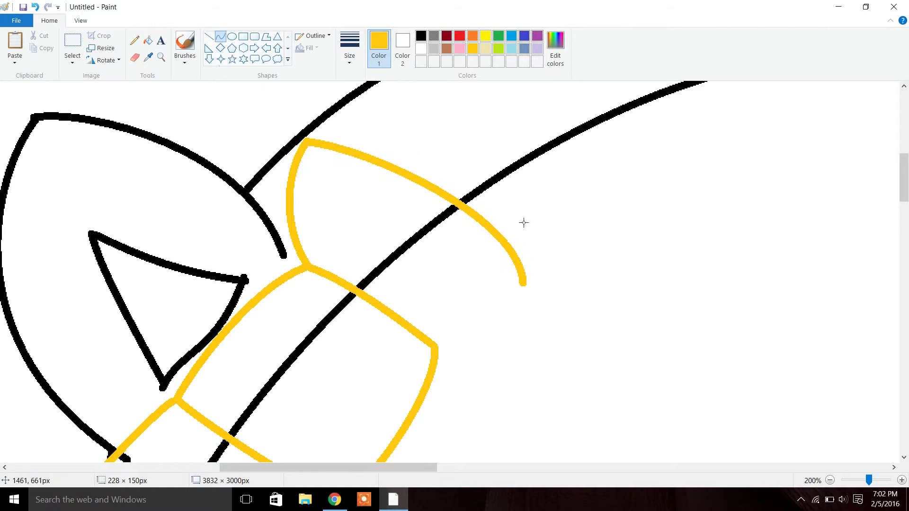
pyautogui.moveTo(524, 283)
pyautogui.mouseDown()
pyautogui.moveTo(498, 314)
pyautogui.moveTo(434, 346)
pyautogui.moveTo(521, 297)
pyautogui.moveTo(499, 310)
pyautogui.mouseUp()
# Fill every section of the bow's knot and both loops inside the gold outline with black
pyautogui.click(148, 41)
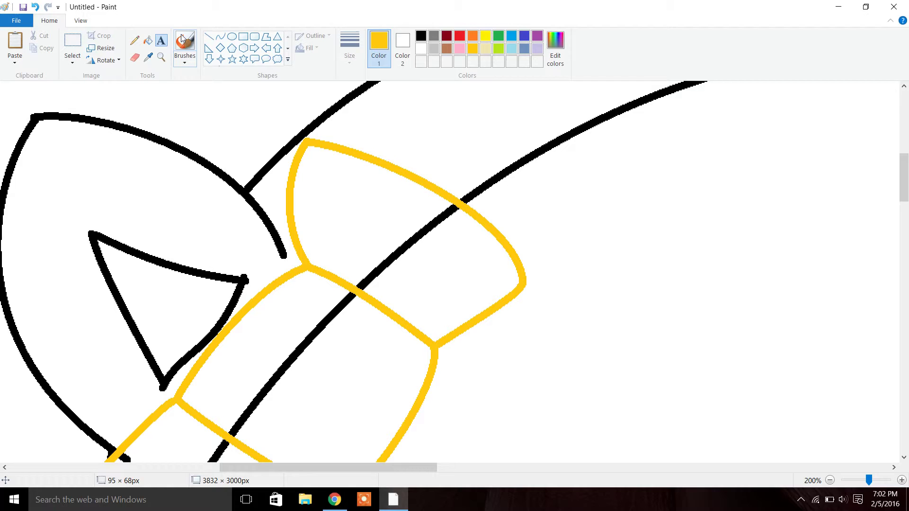
pyautogui.moveTo(906, 198); pyautogui.dragTo(906, 215)
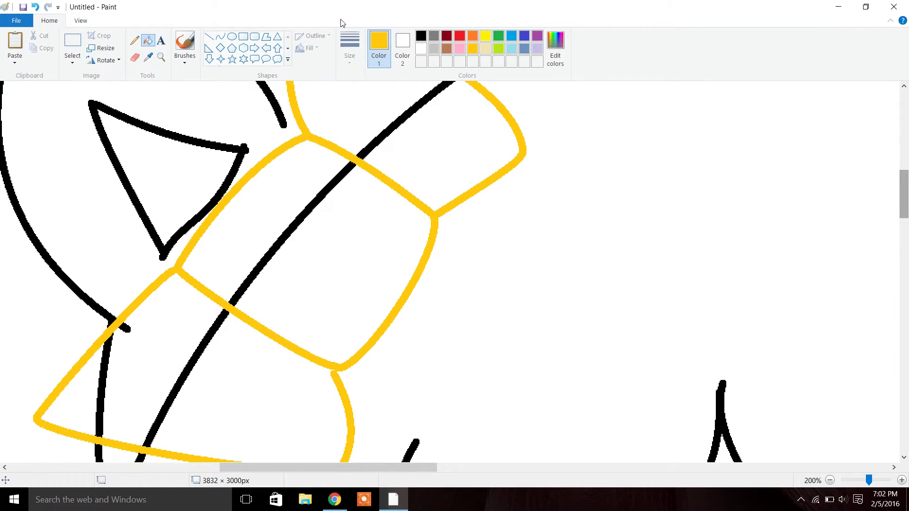
pyautogui.click(421, 36)
pyautogui.click(456, 148)
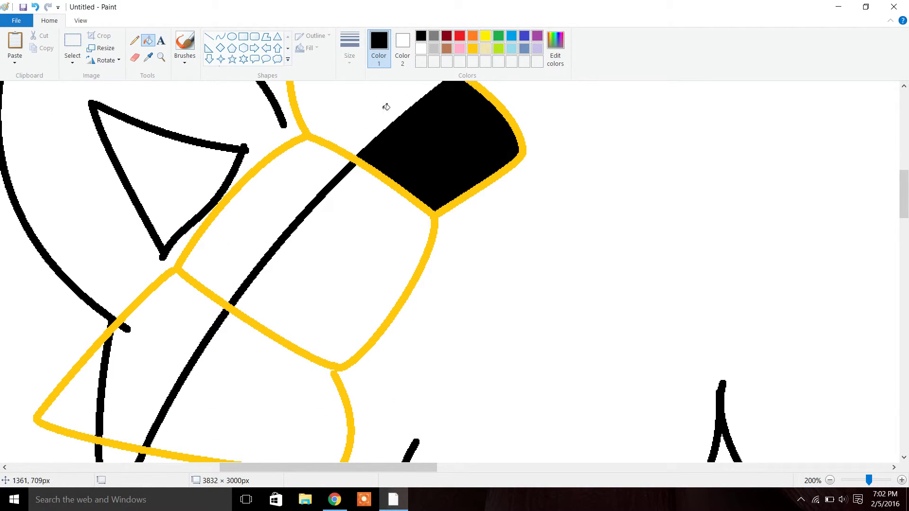
pyautogui.click(369, 99)
pyautogui.click(333, 235)
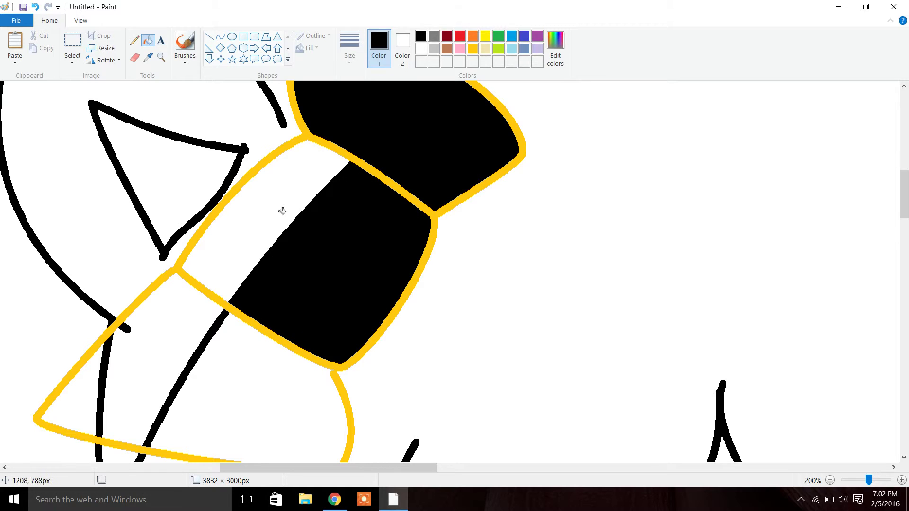
pyautogui.click(279, 208)
pyautogui.click(150, 401)
pyautogui.click(260, 407)
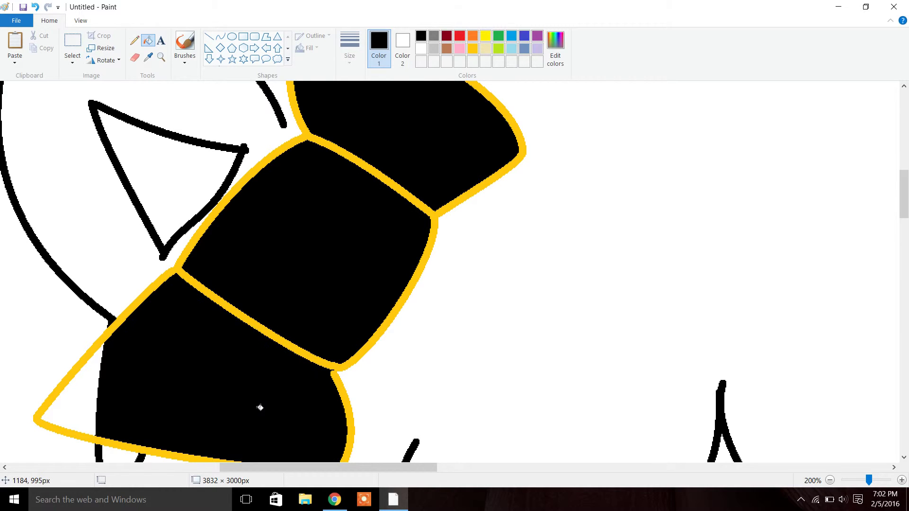
pyautogui.click(81, 400)
# Refill the bow's knot and both loops with white and recolour the gold outline black
pyautogui.click(421, 49)
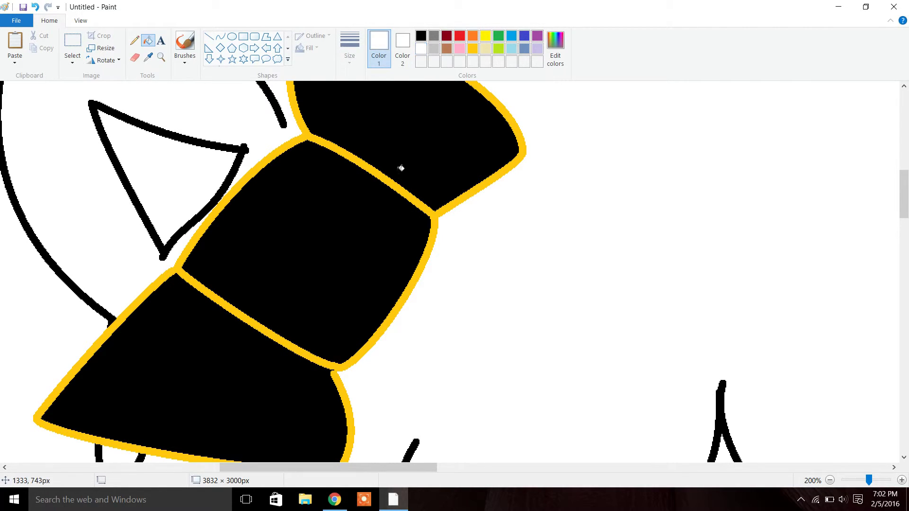
pyautogui.click(400, 169)
pyautogui.click(355, 204)
pyautogui.click(214, 349)
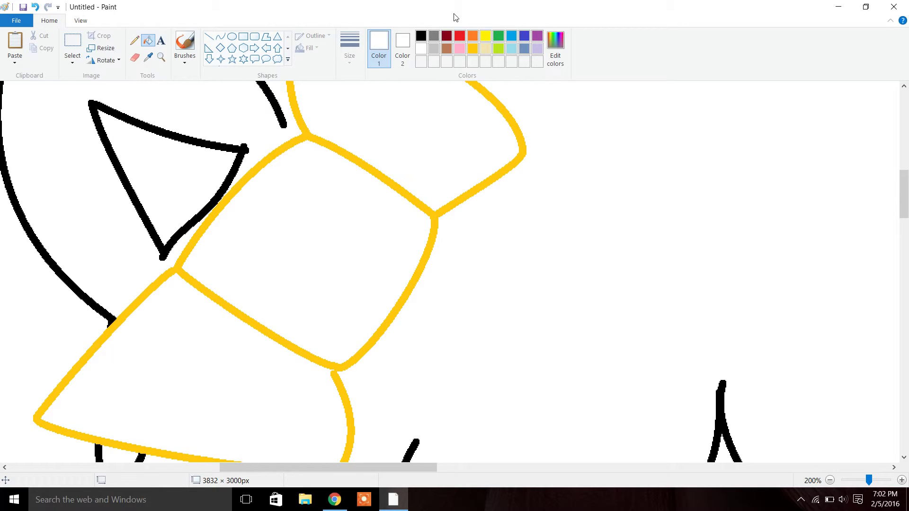
pyautogui.click(421, 37)
pyautogui.click(186, 276)
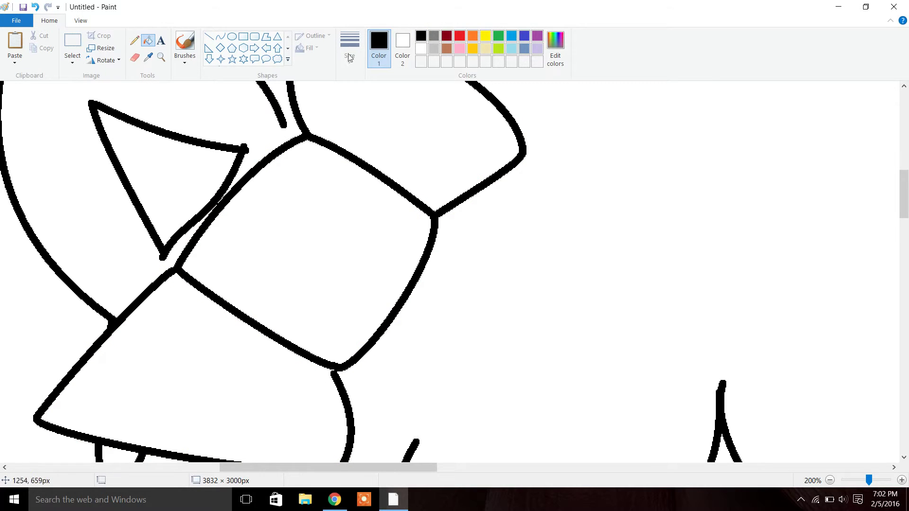
pyautogui.click(231, 37)
pyautogui.moveTo(286, 220); pyautogui.dragTo(361, 298)
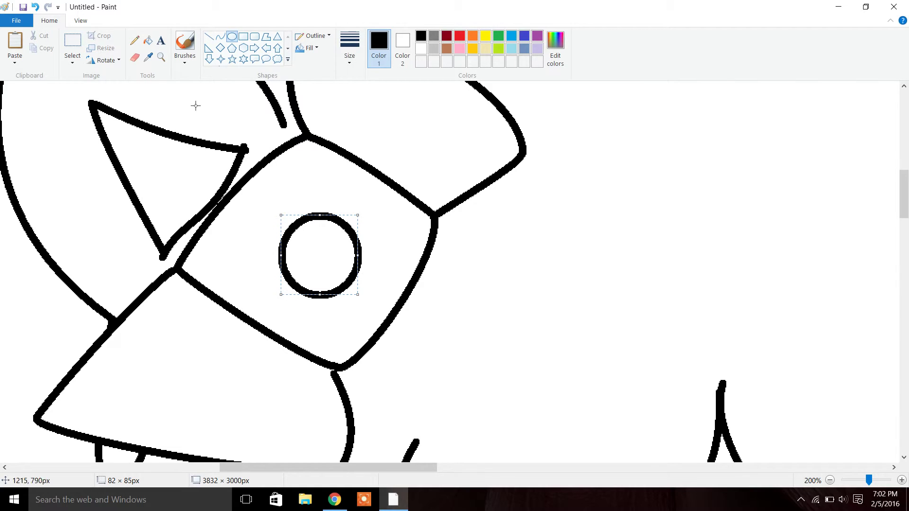
pyautogui.click(35, 6)
# Draw a curved black fold line in each of the bow's two loops, starting at the knot's edge
pyautogui.click(220, 36)
pyautogui.moveTo(239, 314); pyautogui.dragTo(180, 391)
pyautogui.click(241, 362)
pyautogui.moveTo(237, 374); pyautogui.dragTo(208, 409)
pyautogui.click(379, 130)
pyautogui.moveTo(381, 107); pyautogui.dragTo(368, 178)
pyautogui.moveTo(378, 145)
pyautogui.mouseDown()
pyautogui.moveTo(404, 132)
pyautogui.moveTo(397, 141)
pyautogui.mouseUp()
pyautogui.click(395, 150)
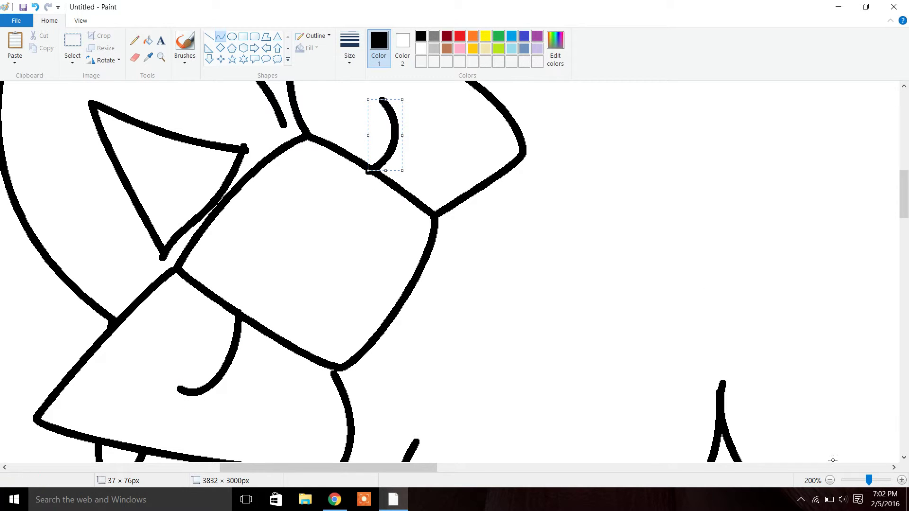
# Draw the long hair's left edge curving from below the bow down to the feet, with a small hooked tip
pyautogui.click(830, 480)
pyautogui.click(830, 480)
pyautogui.click(830, 480)
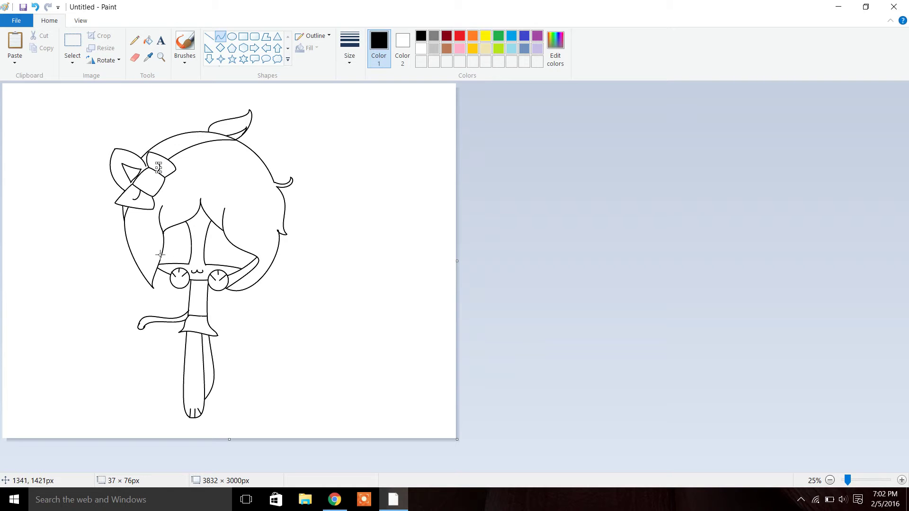
pyautogui.moveTo(125, 239); pyautogui.dragTo(164, 416)
pyautogui.moveTo(132, 379); pyautogui.dragTo(101, 342)
pyautogui.moveTo(142, 349); pyautogui.dragTo(166, 360)
pyautogui.click(303, 308)
pyautogui.moveTo(165, 417)
pyautogui.mouseDown()
pyautogui.moveTo(182, 405)
pyautogui.moveTo(177, 396)
pyautogui.moveTo(179, 408)
pyautogui.mouseUp()
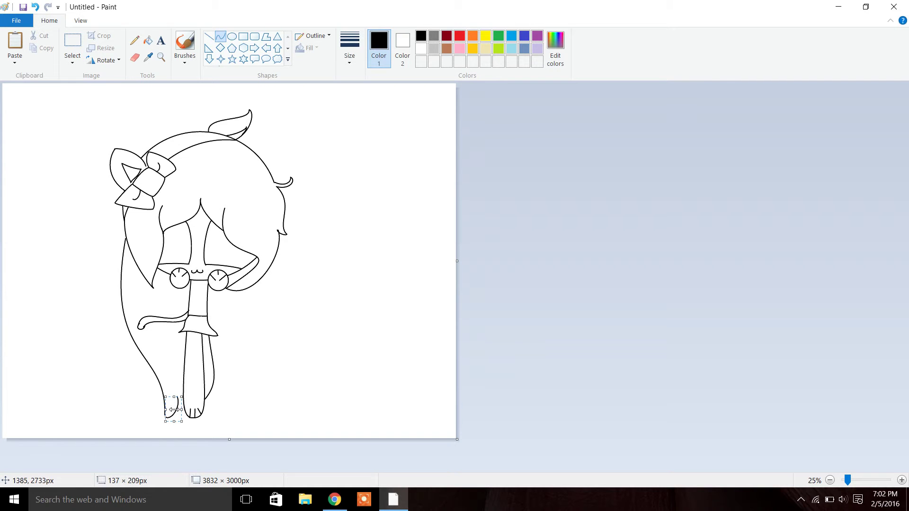
# Draw the long hair's bottom edge behind the feet and its rounded lower-right lock with curves
pyautogui.moveTo(168, 428)
pyautogui.mouseDown()
pyautogui.moveTo(165, 417)
pyautogui.moveTo(267, 412)
pyautogui.mouseUp()
pyautogui.click(80, 411)
pyautogui.moveTo(194, 413); pyautogui.dragTo(161, 437)
pyautogui.moveTo(215, 415); pyautogui.dragTo(240, 402)
pyautogui.moveTo(231, 364); pyautogui.dragTo(288, 404)
pyautogui.click(288, 403)
# Draw the long hair's right edge curving down from the head and finish it with a short tip curve
pyautogui.moveTo(242, 290); pyautogui.dragTo(253, 365)
pyautogui.moveTo(235, 334)
pyautogui.mouseDown()
pyautogui.moveTo(250, 379)
pyautogui.moveTo(238, 379)
pyautogui.mouseUp()
pyautogui.click(237, 351)
pyautogui.click(145, 291)
# Fill the head hair, the long hair on both sides of the body and the strand beside the cheek with brown
pyautogui.click(148, 40)
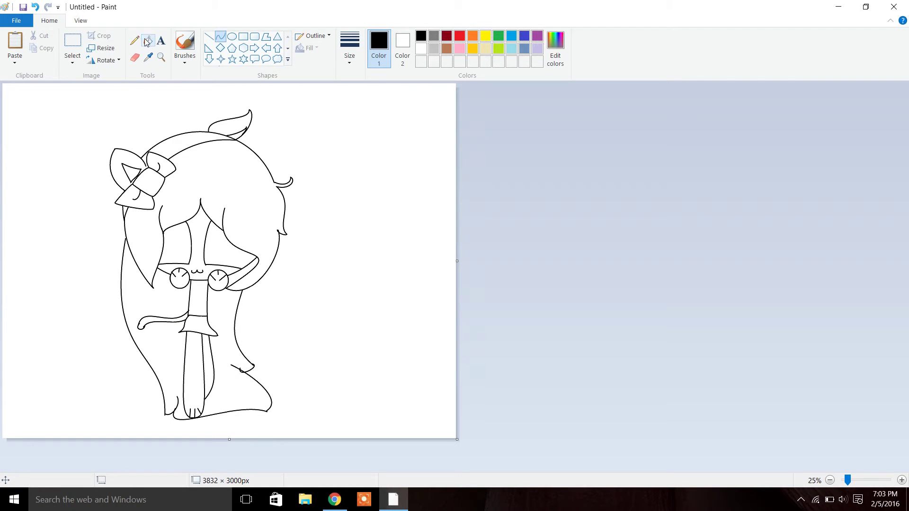
pyautogui.click(445, 51)
pyautogui.click(225, 203)
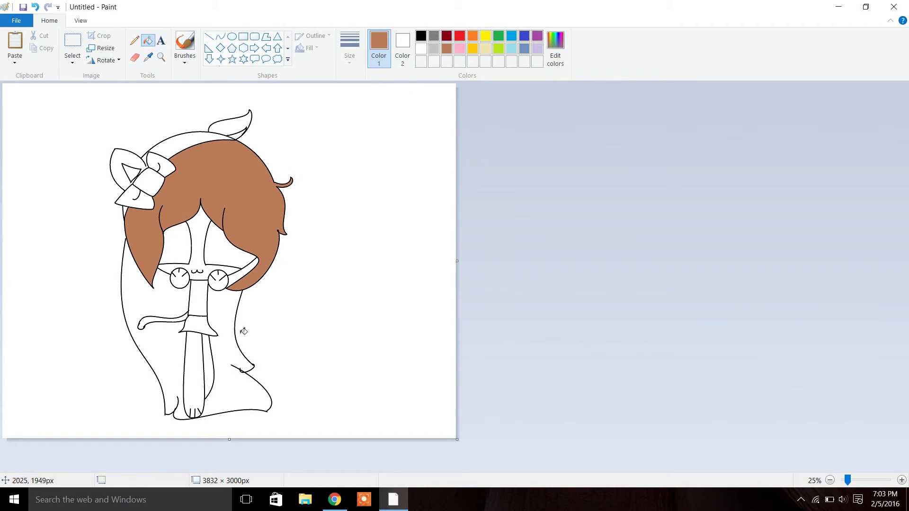
pyautogui.click(227, 347)
pyautogui.click(173, 348)
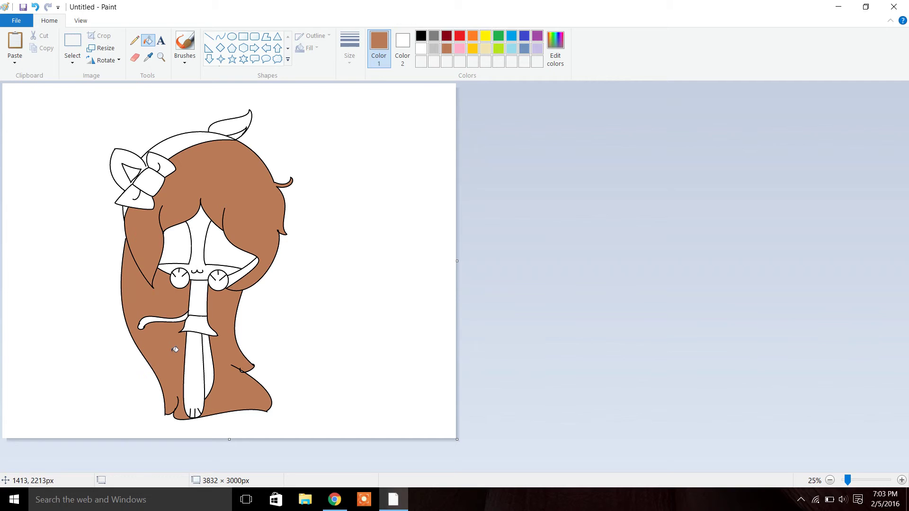
pyautogui.click(242, 280)
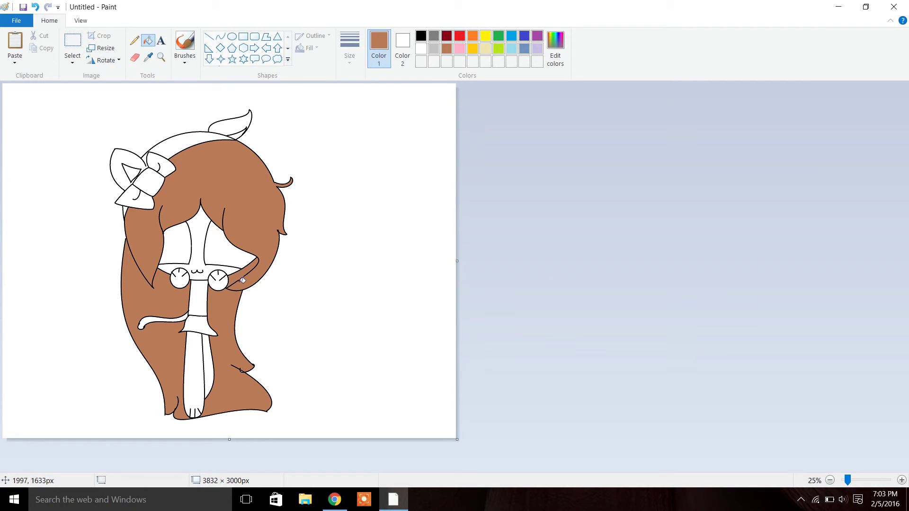
# Fill the torso and both round paws with light gray
pyautogui.click(435, 49)
pyautogui.click(205, 304)
pyautogui.click(222, 286)
pyautogui.click(180, 285)
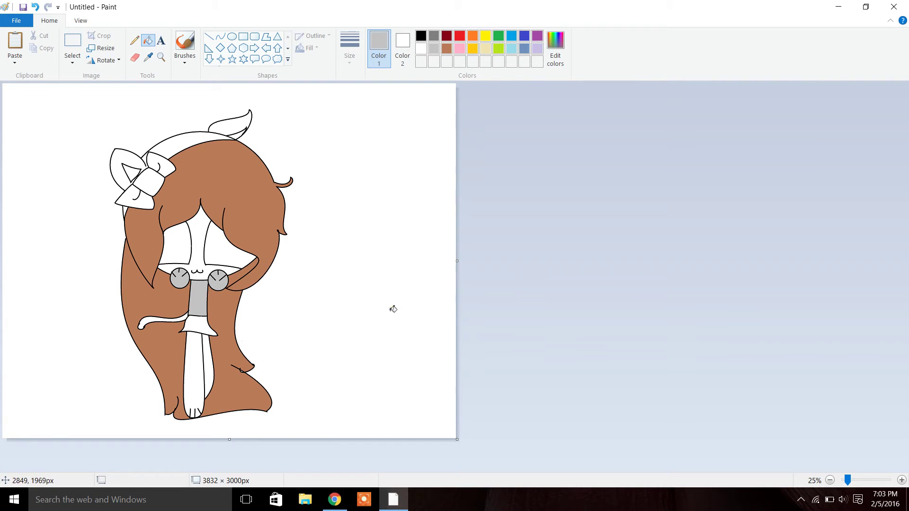
# Fill the skirt with light blue
pyautogui.click(511, 37)
pyautogui.click(513, 49)
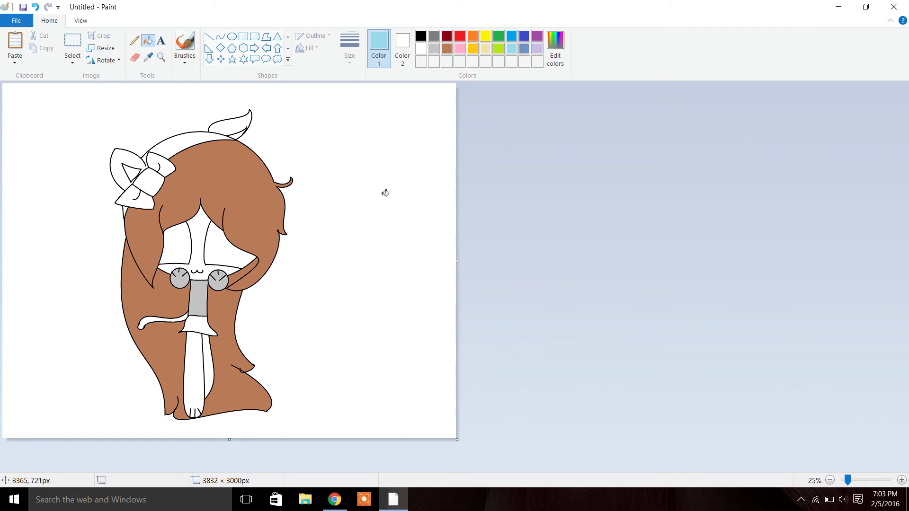
pyautogui.click(202, 327)
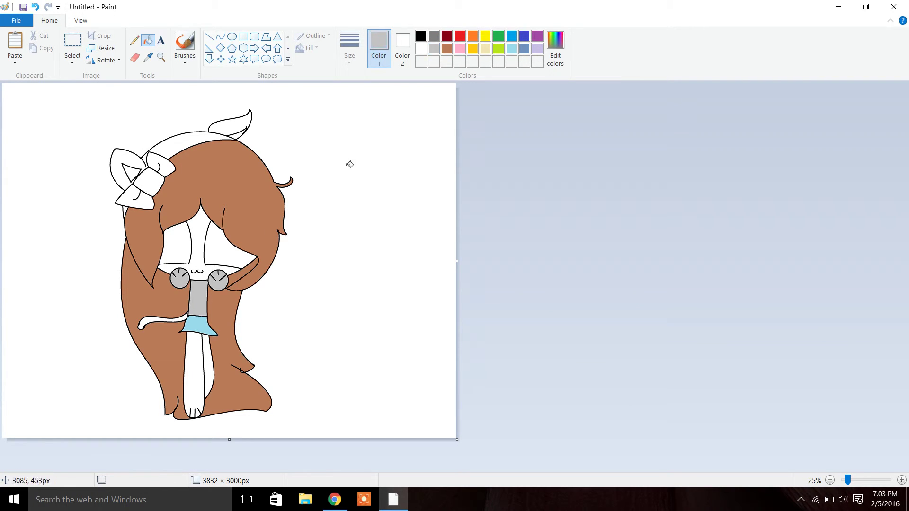
# Fill the tail and both legs with light gray
pyautogui.click(188, 321)
pyautogui.click(193, 378)
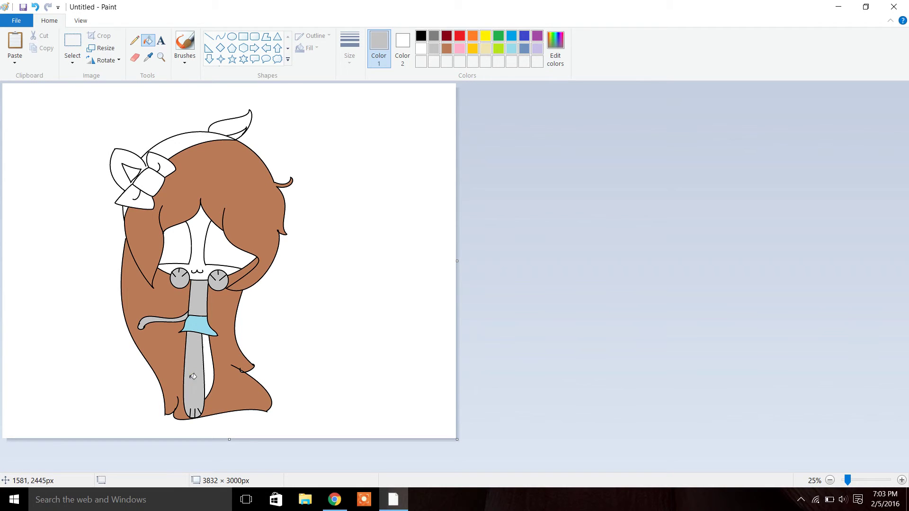
pyautogui.click(210, 373)
# Fill the headband and both ears with light gray and the inner ears with pink
pyautogui.click(194, 144)
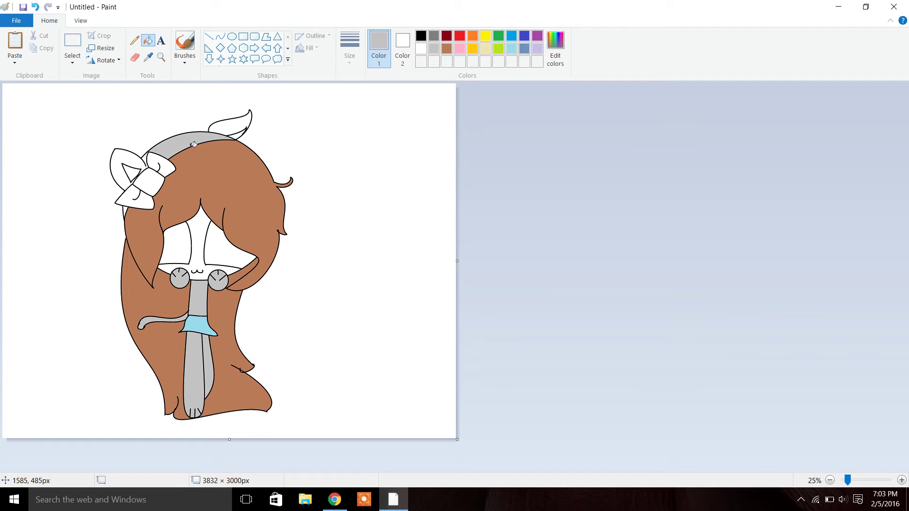
pyautogui.click(226, 130)
pyautogui.click(124, 165)
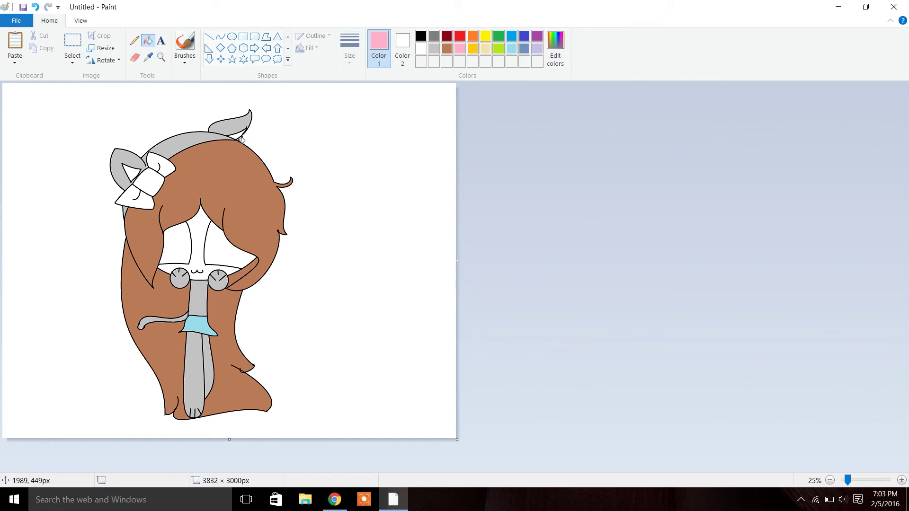
pyautogui.click(133, 173)
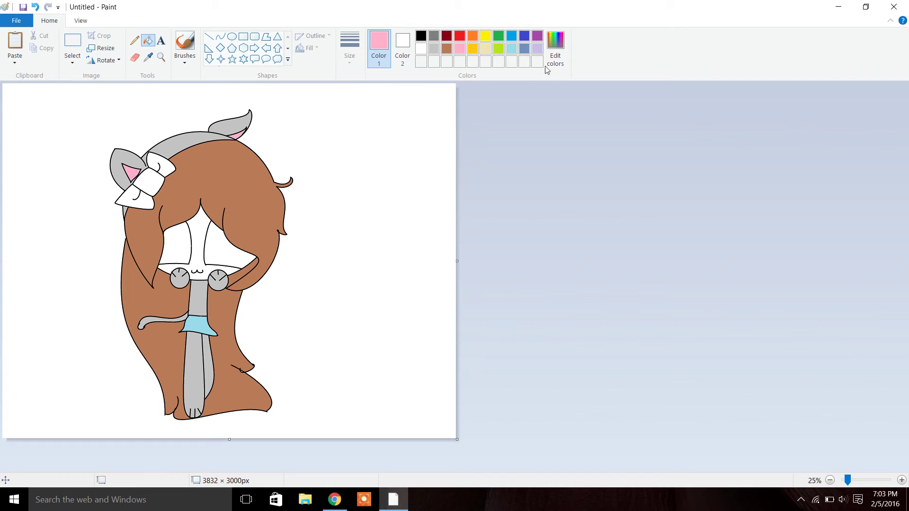
# Fill the bow's knot and both loops with bright blue
pyautogui.click(524, 44)
pyautogui.click(512, 40)
pyautogui.click(148, 207)
pyautogui.click(156, 188)
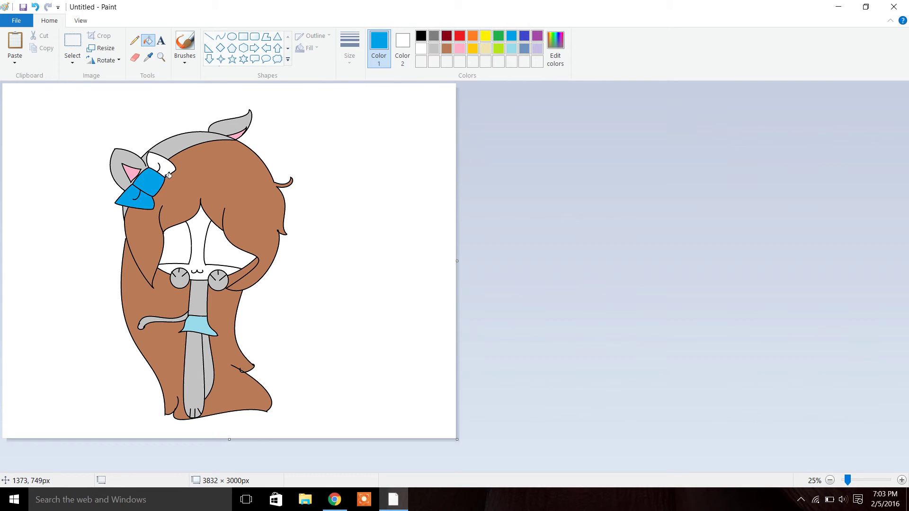
pyautogui.click(169, 175)
# Mix a pale peach custom color from orange (red 255, green 243, blue 236) and fill the face with it
pyautogui.click(478, 38)
pyautogui.click(555, 47)
pyautogui.moveTo(587, 182); pyautogui.dragTo(587, 176)
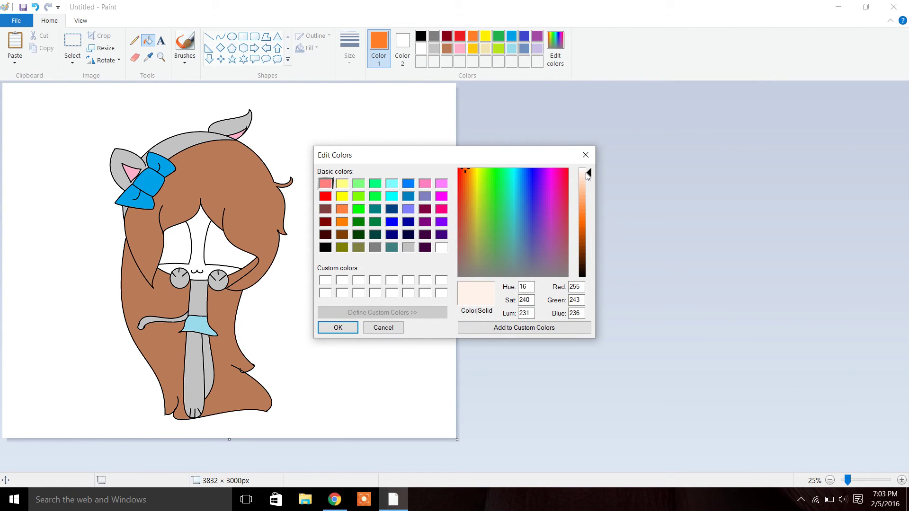
pyautogui.click(347, 328)
pyautogui.click(200, 234)
# Draw a thin bright blue curve across the lower outer corner of the left eye as the iris edge
pyautogui.click(161, 57)
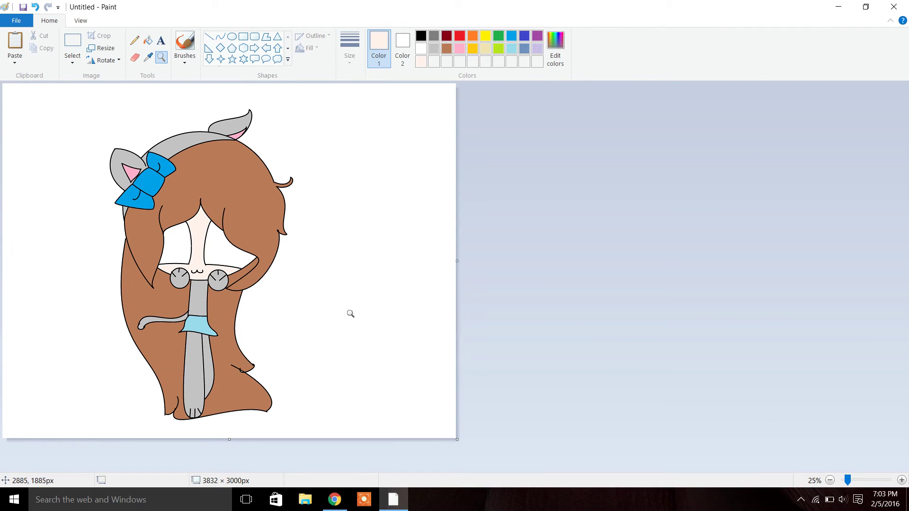
pyautogui.click(361, 300)
pyautogui.click(467, 213)
pyautogui.click(398, 230)
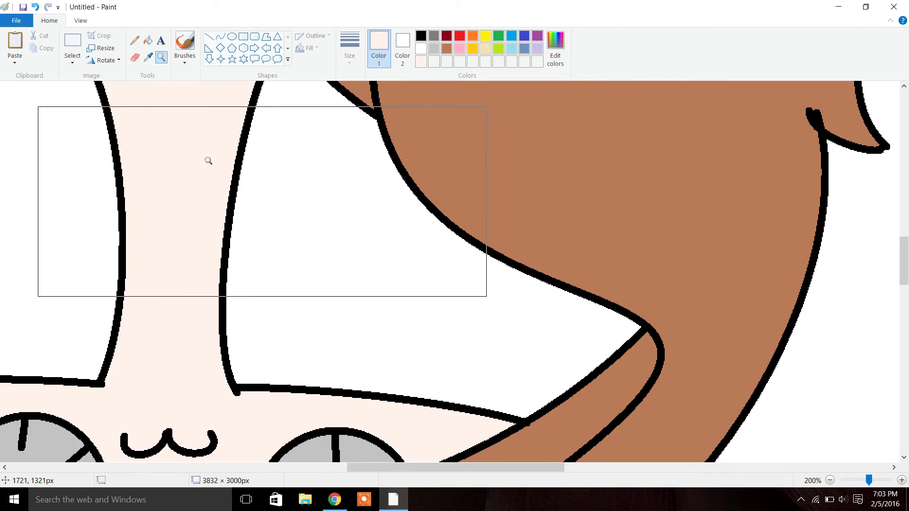
pyautogui.click(829, 481)
pyautogui.moveTo(467, 467); pyautogui.dragTo(374, 469)
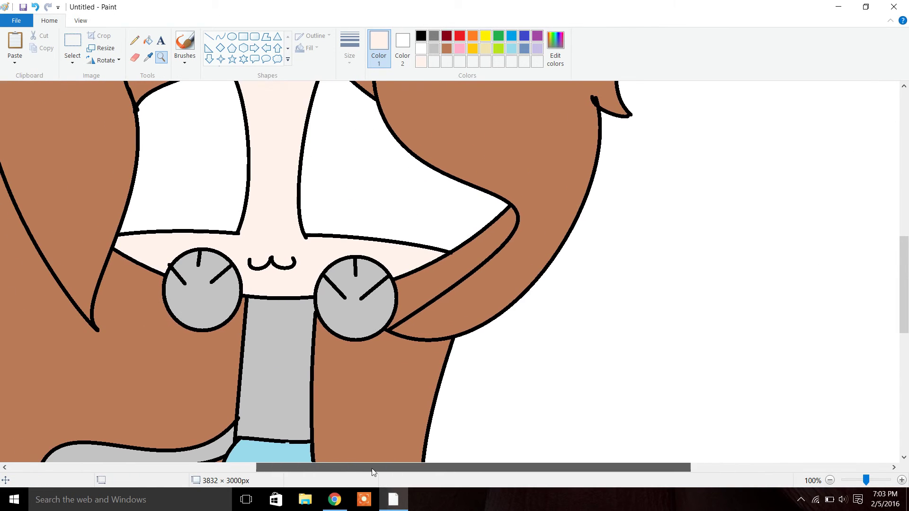
pyautogui.click(290, 223)
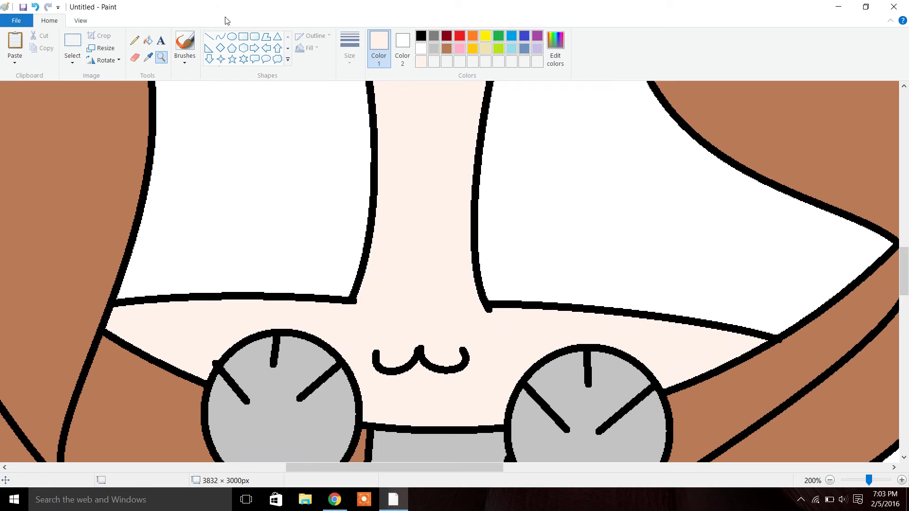
pyautogui.click(220, 37)
pyautogui.click(514, 37)
pyautogui.click(512, 50)
pyautogui.click(513, 33)
pyautogui.click(346, 63)
pyautogui.click(376, 91)
pyautogui.moveTo(135, 265)
pyautogui.mouseDown()
pyautogui.moveTo(159, 301)
pyautogui.moveTo(134, 289)
pyautogui.moveTo(128, 263)
pyautogui.mouseUp()
pyautogui.click(481, 254)
# Draw a matching thin bright blue curve across the outer corner of the right eye
pyautogui.moveTo(822, 213); pyautogui.dragTo(755, 333)
pyautogui.moveTo(770, 315); pyautogui.dragTo(805, 263)
pyautogui.moveTo(786, 217); pyautogui.dragTo(785, 213)
pyautogui.click(440, 189)
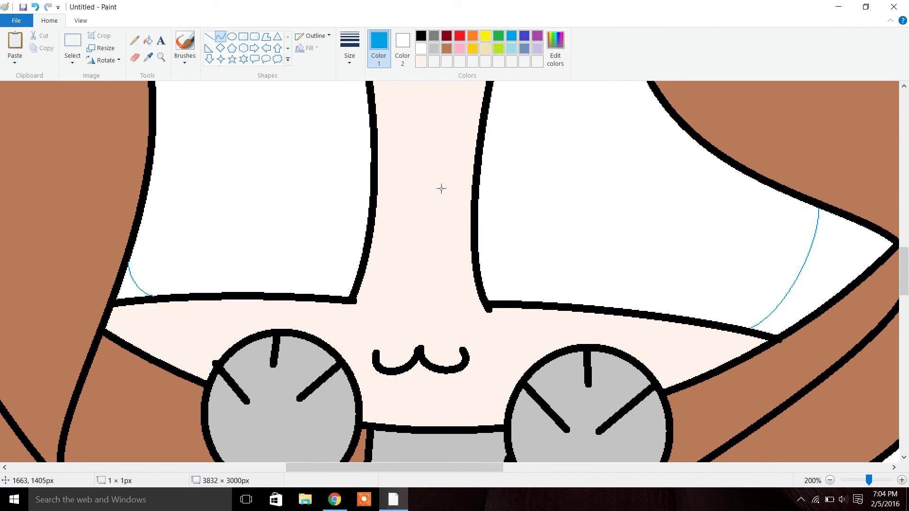
# Fill both irises with bright blue, leaving the outer eye corners white
pyautogui.click(148, 40)
pyautogui.click(258, 138)
pyautogui.click(560, 181)
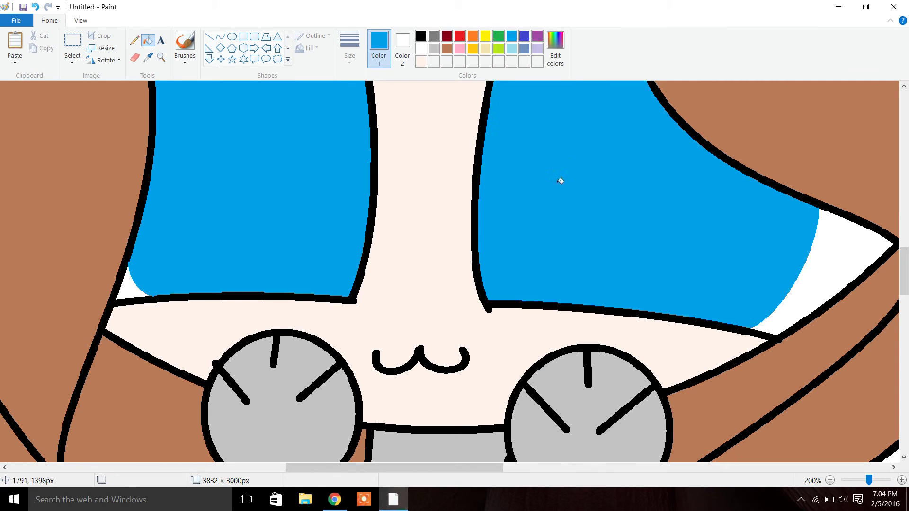
# Mix a near-black navy from the indigo swatch and add it to the custom colors
pyautogui.click(524, 36)
pyautogui.click(555, 48)
pyautogui.click(582, 271)
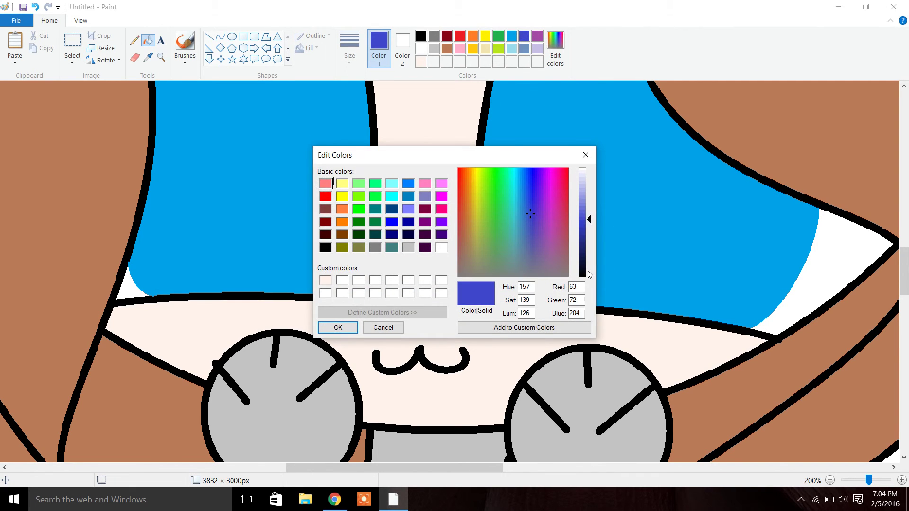
pyautogui.click(502, 335)
pyautogui.click(336, 326)
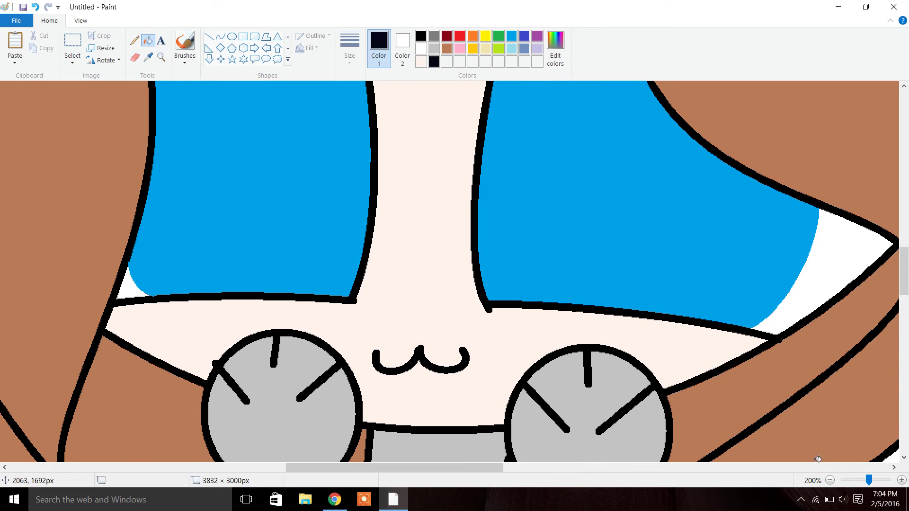
# Draw a thin near-black navy curve inside the outer side of each blue iris as the pupil edge, about 72 × 137 px left and 74 × 156 px right
pyautogui.click(829, 481)
pyautogui.click(830, 481)
pyautogui.click(829, 480)
pyautogui.click(161, 56)
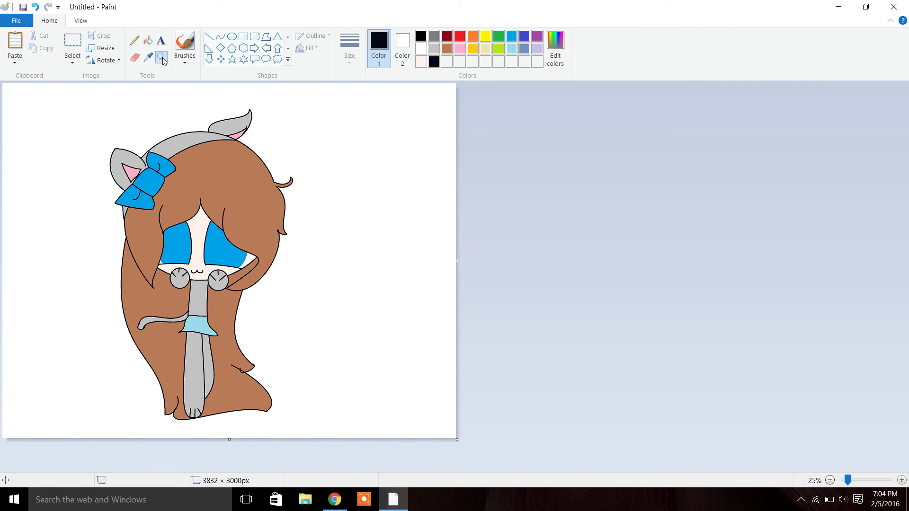
pyautogui.click(303, 238)
pyautogui.click(462, 275)
pyautogui.click(416, 345)
pyautogui.click(220, 37)
pyautogui.moveTo(28, 219); pyautogui.dragTo(54, 330)
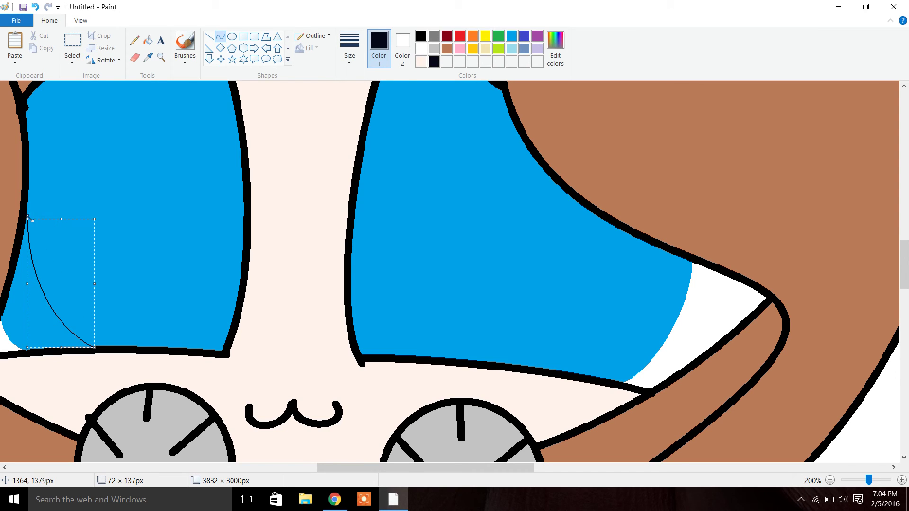
pyautogui.moveTo(30, 227); pyautogui.dragTo(27, 226)
pyautogui.click(563, 200)
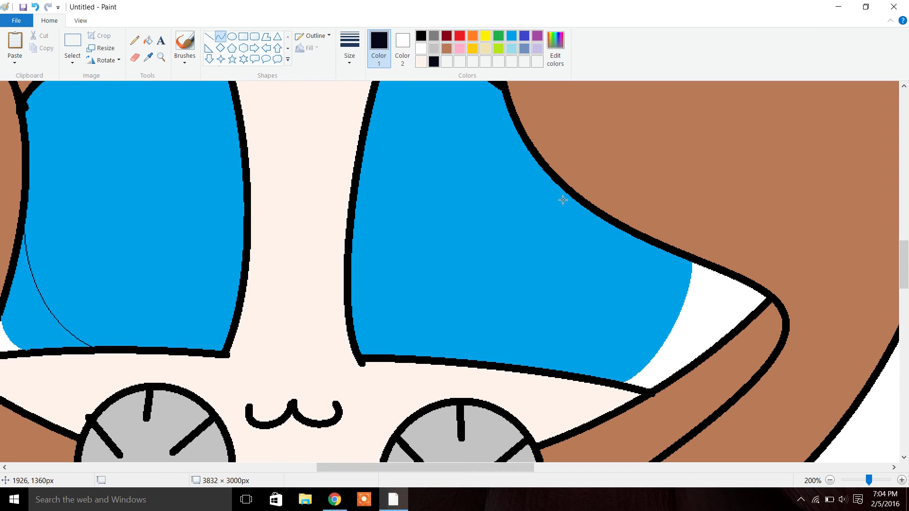
pyautogui.moveTo(620, 231); pyautogui.dragTo(565, 372)
pyautogui.moveTo(585, 316)
pyautogui.mouseDown()
pyautogui.moveTo(630, 282)
pyautogui.moveTo(634, 265)
pyautogui.moveTo(612, 372)
pyautogui.mouseUp()
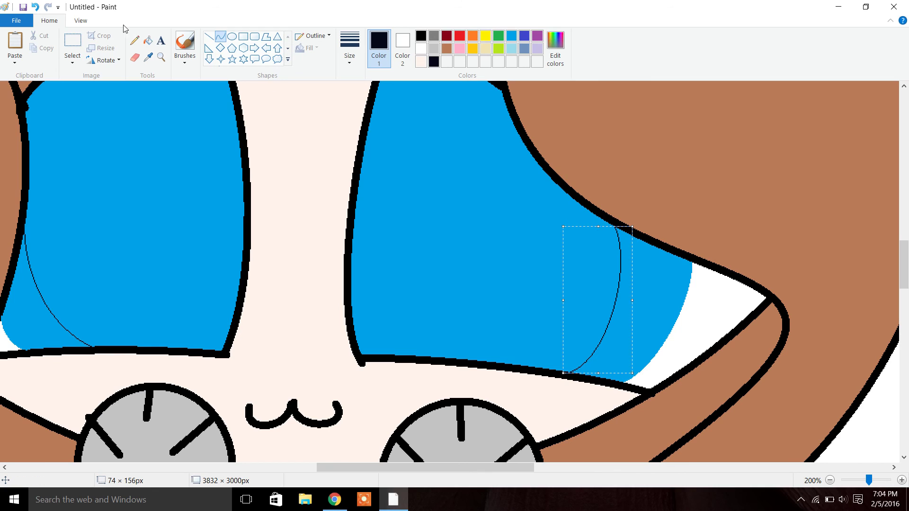
# Fill both pupils with the near-black navy, leaving a bright blue band at each outer edge
pyautogui.click(153, 42)
pyautogui.click(166, 196)
pyautogui.click(473, 196)
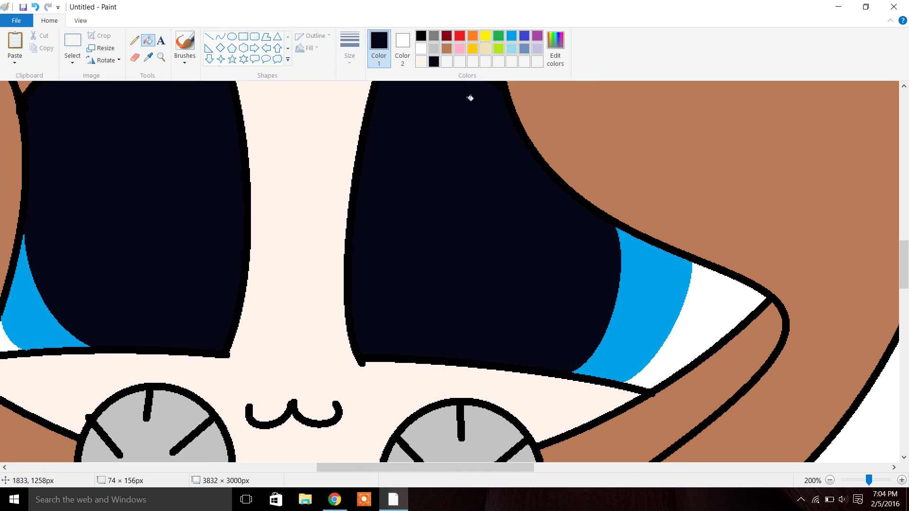
# Draw a large solid white oval highlight in the upper inner part of each pupil
pyautogui.click(425, 49)
pyautogui.click(231, 37)
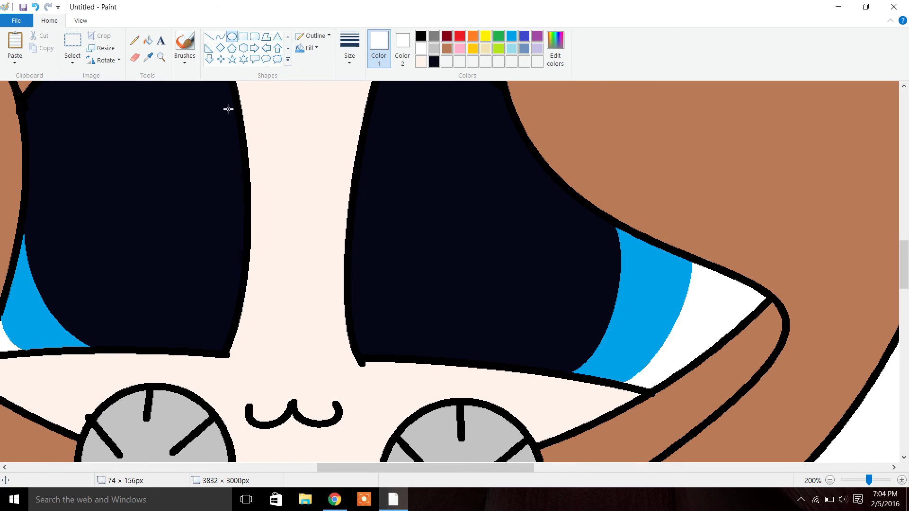
pyautogui.moveTo(149, 110); pyautogui.dragTo(236, 213)
pyautogui.click(441, 128)
pyautogui.moveTo(379, 125); pyautogui.dragTo(433, 195)
# Add a small white circle overlapping the lower edge of the large highlight in each eye
pyautogui.moveTo(154, 198); pyautogui.dragTo(195, 242)
pyautogui.click(469, 278)
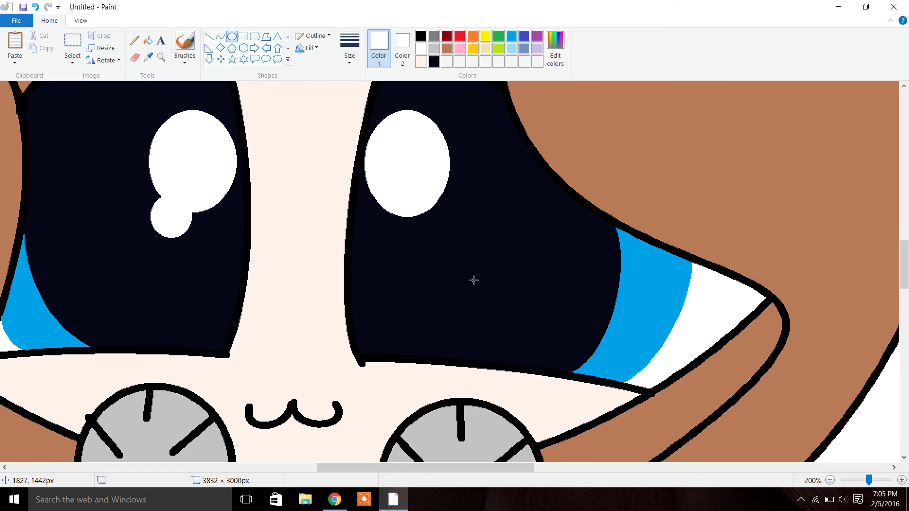
pyautogui.moveTo(404, 204); pyautogui.dragTo(447, 243)
pyautogui.click(152, 246)
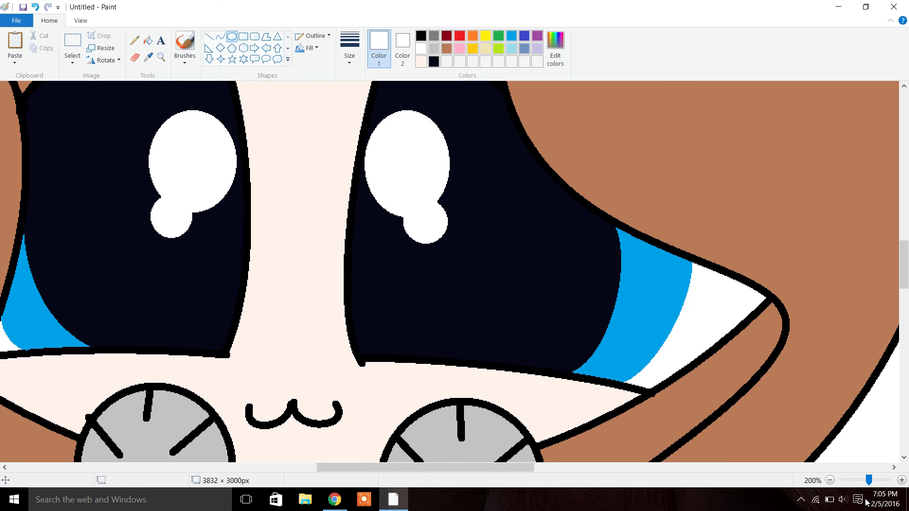
# Move the whole character to the canvas's upper-left corner and shrink the canvas to 1872 × 2776 px
pyautogui.click(830, 480)
pyautogui.click(830, 480)
pyautogui.click(830, 480)
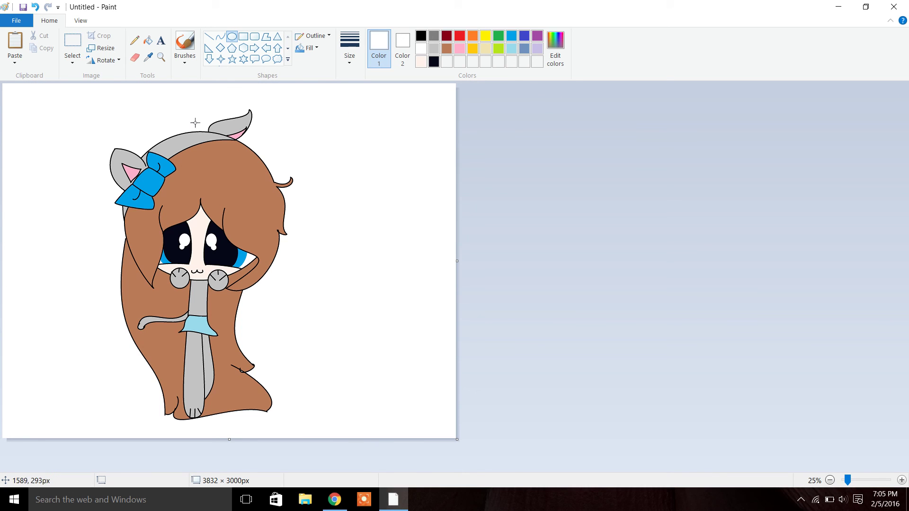
pyautogui.click(72, 42)
pyautogui.moveTo(57, 104); pyautogui.dragTo(294, 244)
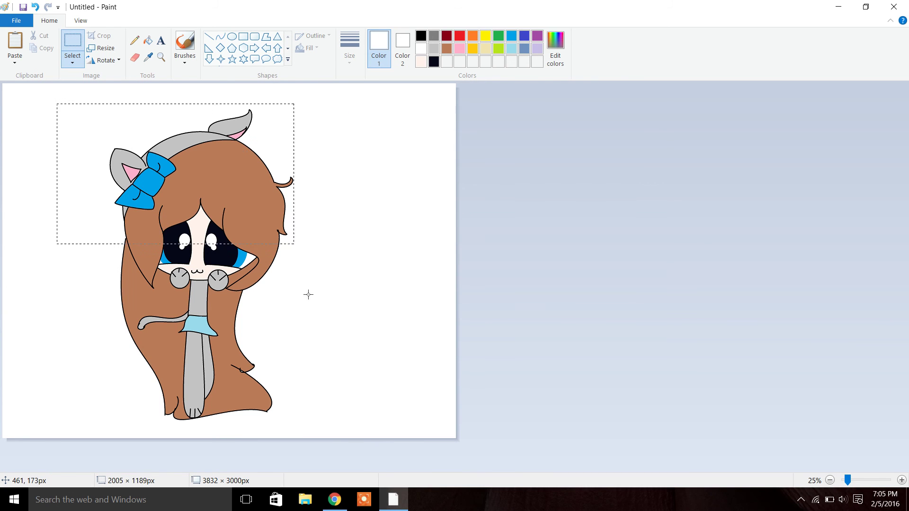
pyautogui.moveTo(376, 437); pyautogui.dragTo(378, 438)
pyautogui.moveTo(307, 307); pyautogui.dragTo(202, 290)
pyautogui.click(483, 365)
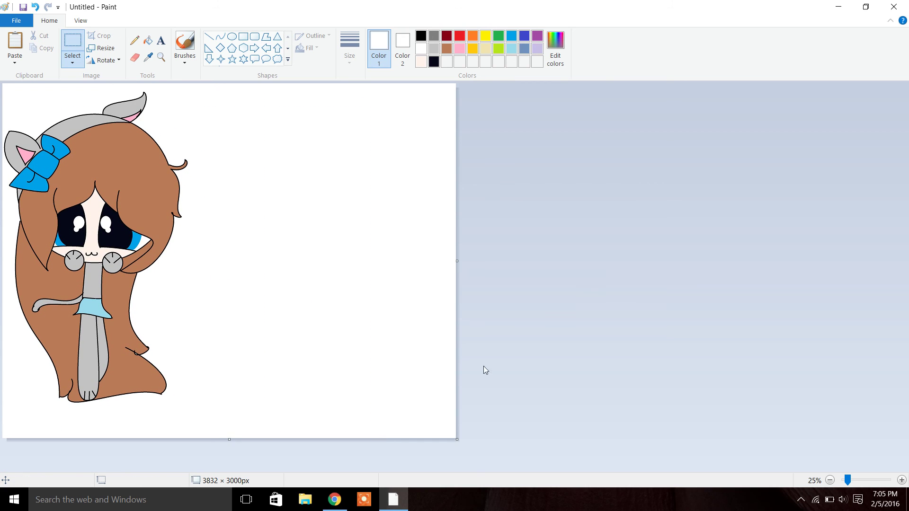
pyautogui.moveTo(460, 443); pyautogui.dragTo(229, 417)
# Fill the white background around the character with rose pink
pyautogui.click(148, 40)
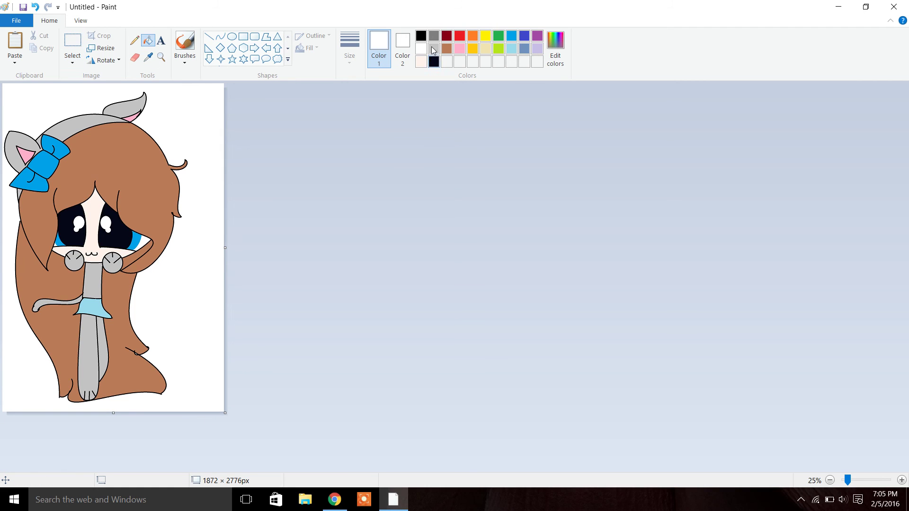
pyautogui.click(459, 50)
pyautogui.click(206, 129)
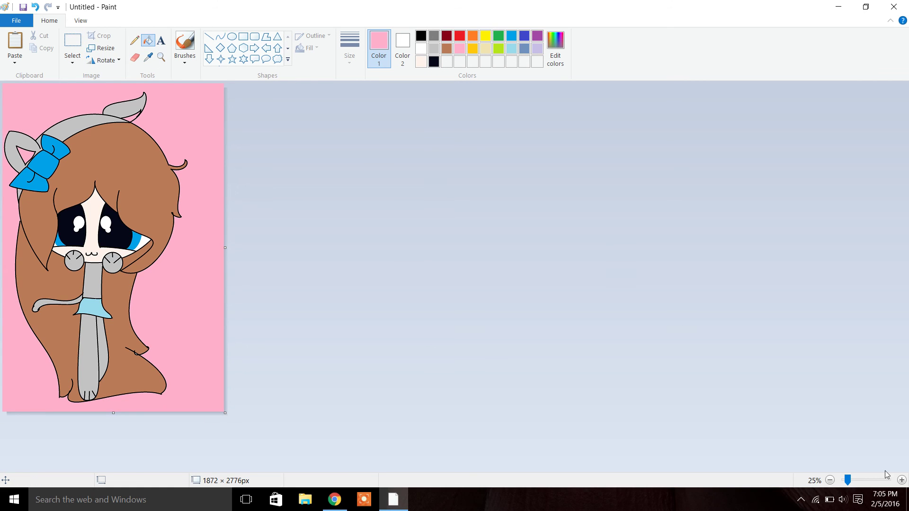
pyautogui.click(800, 499)
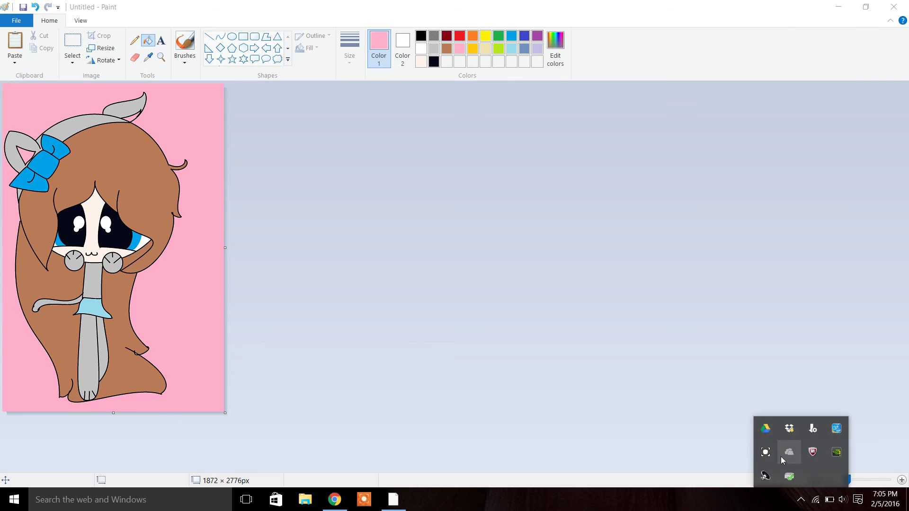